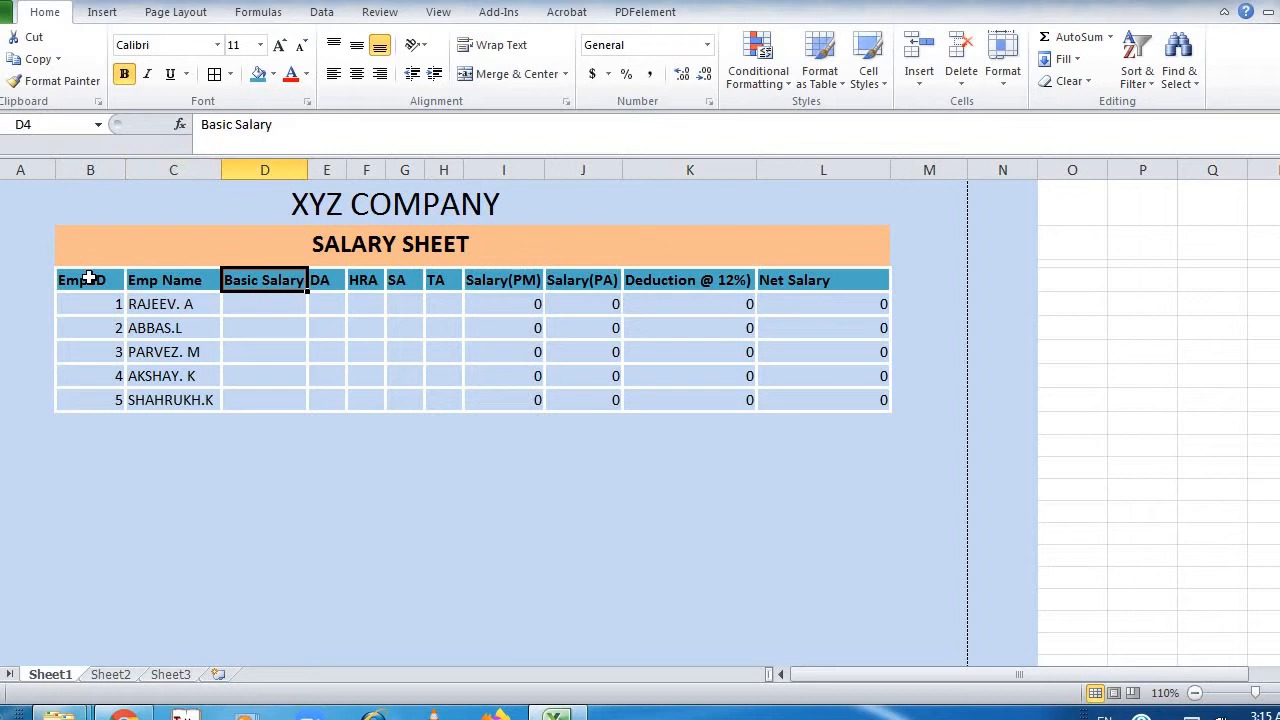
Review the salary sheet's column headings from Basic Salary through Net Salary
key("Right")
key("Right")
key("Right")
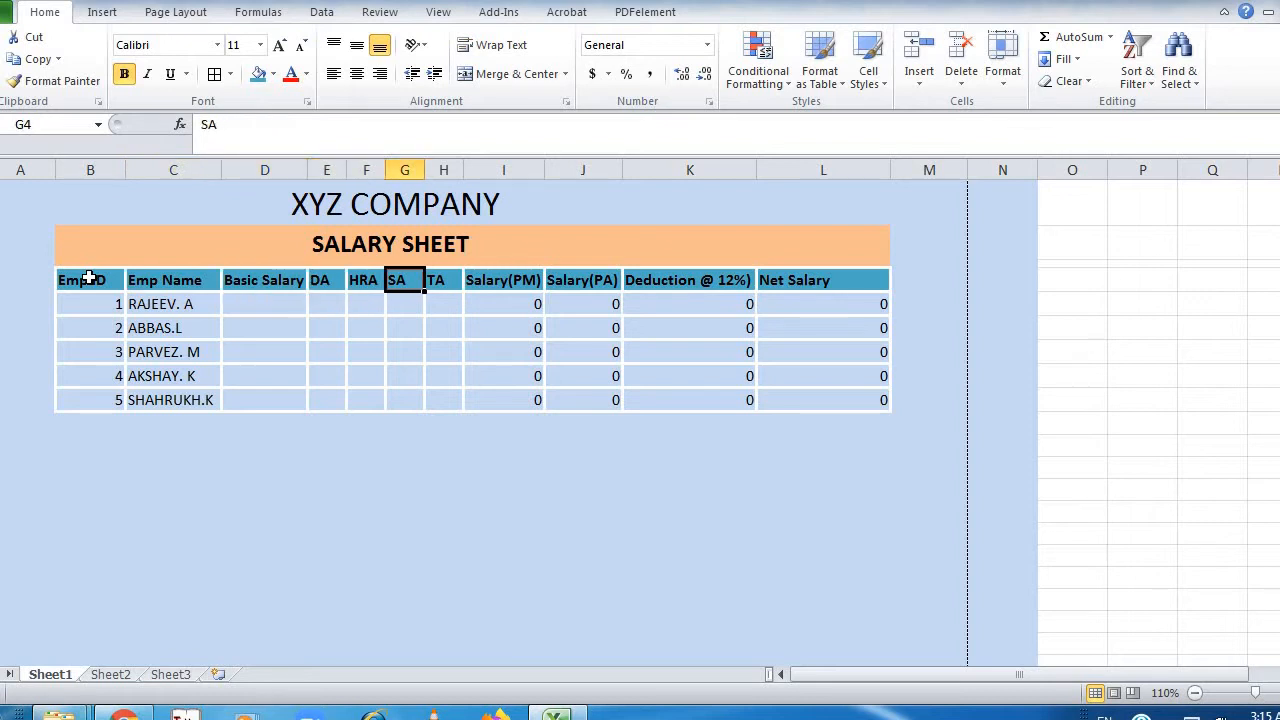
key("Right")
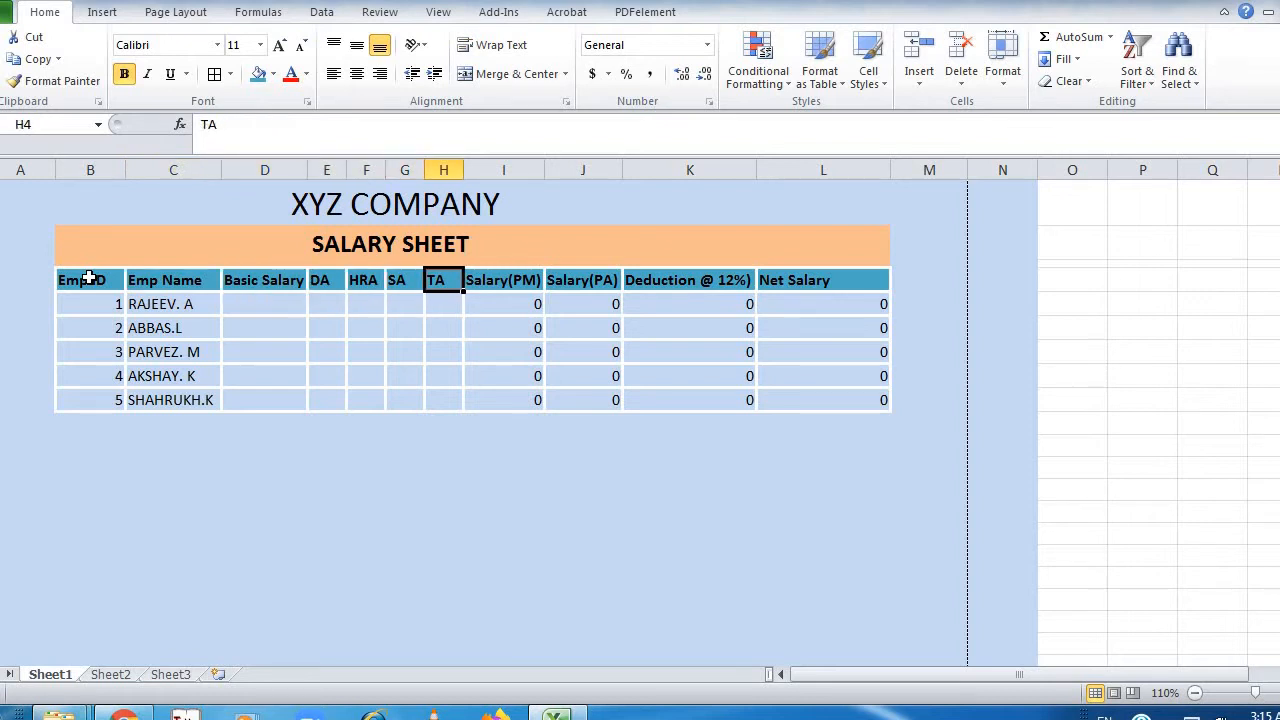
key("Right")
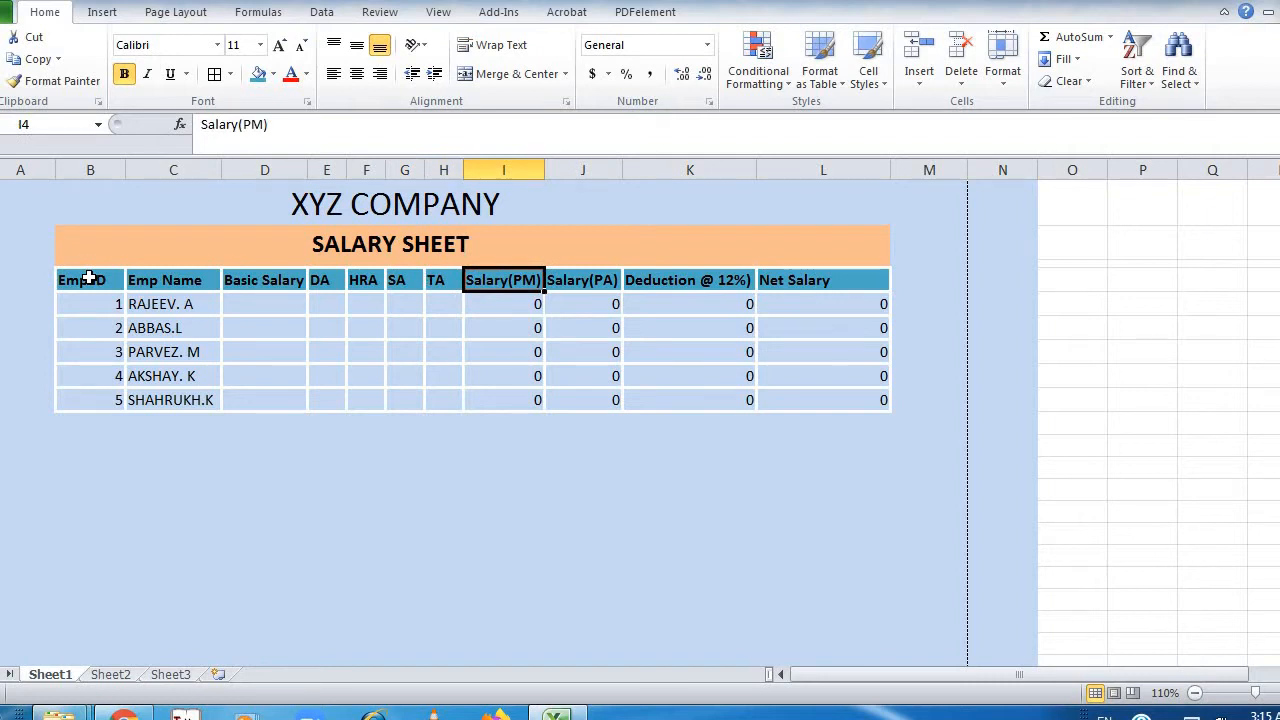
key("Right")
key("Right")
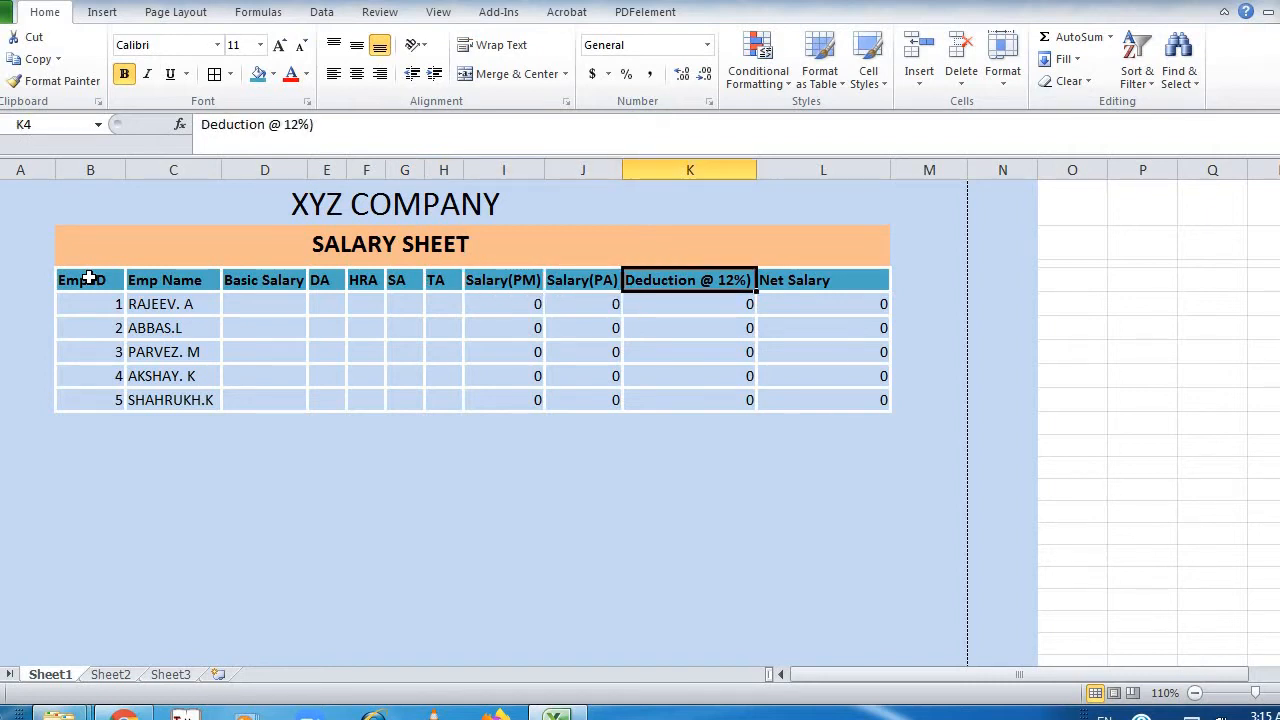
key("Right")
key("Left")
key("Left")
key("Left")
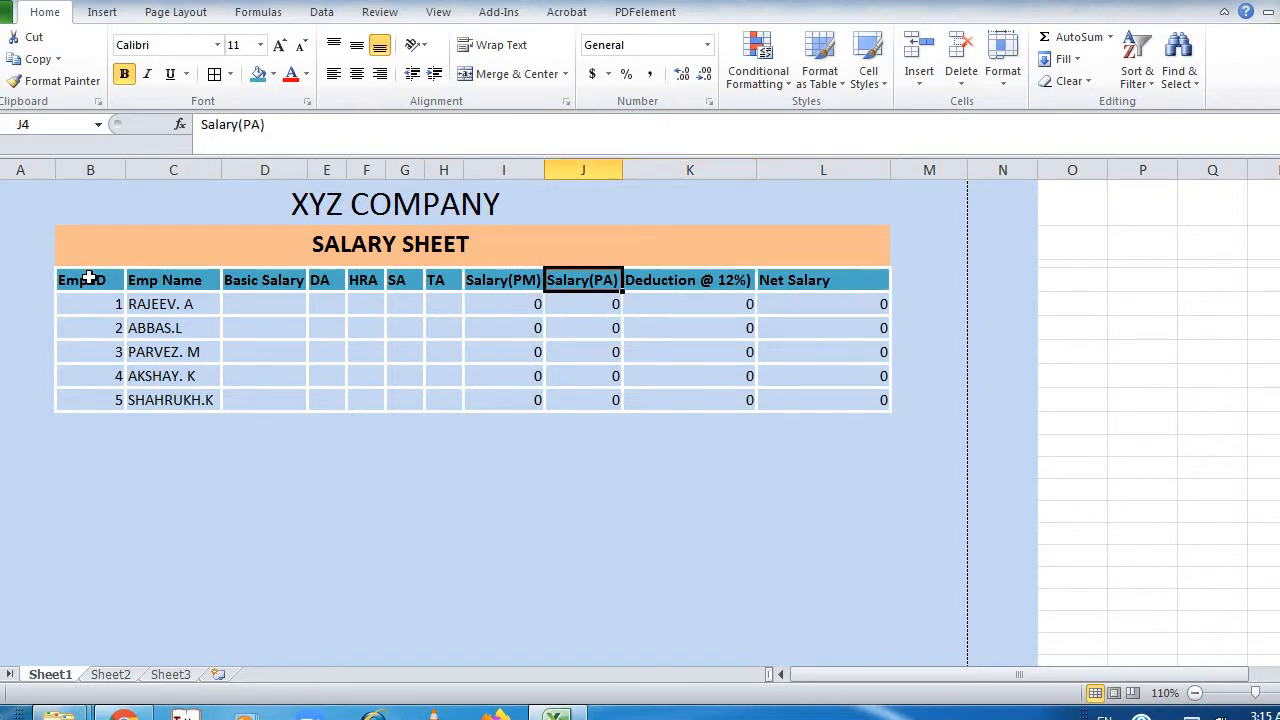
Inspect the first employee's formulas for Salary(PA), Deduction @ 12% and Net Salary
key("Down")
key("Right")
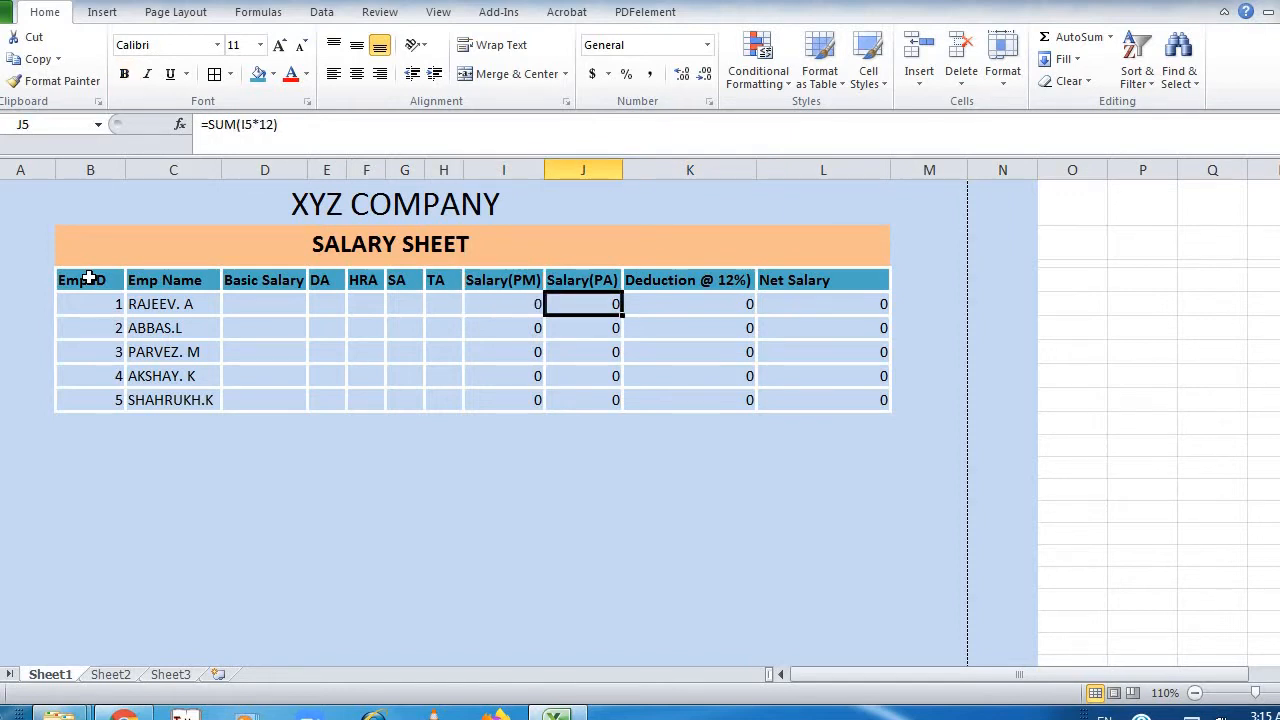
key("Right")
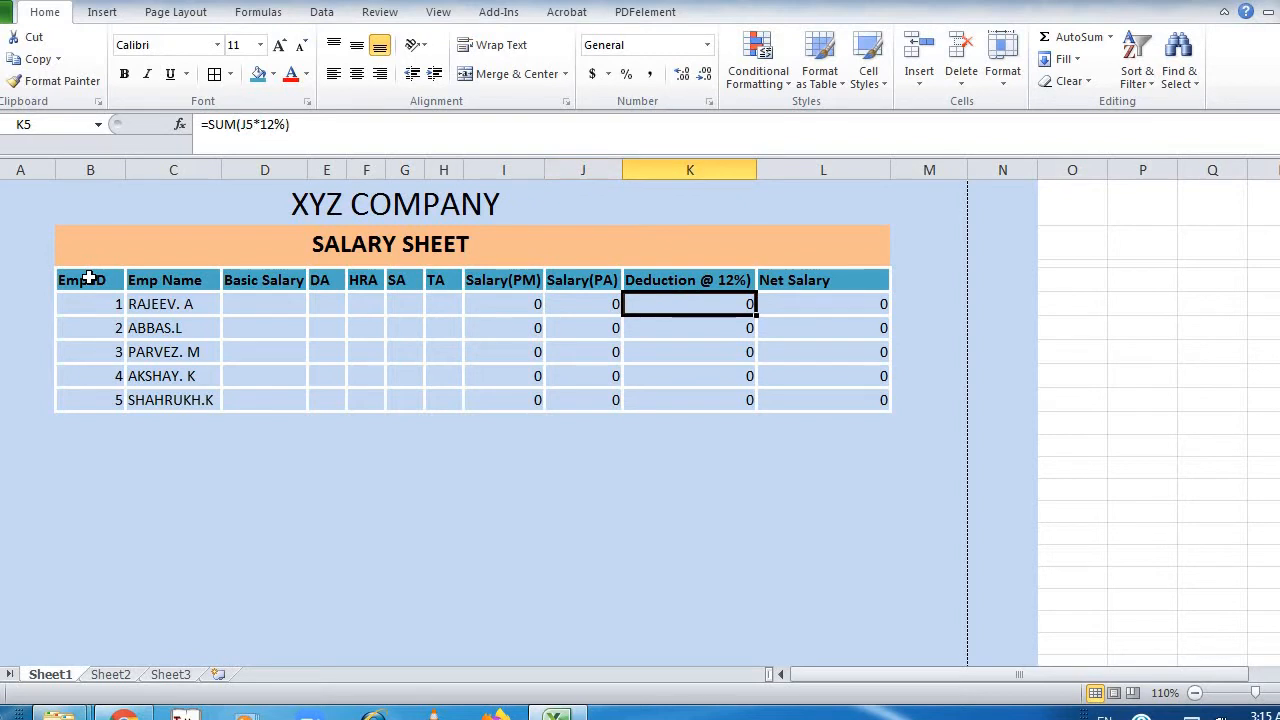
key("Right")
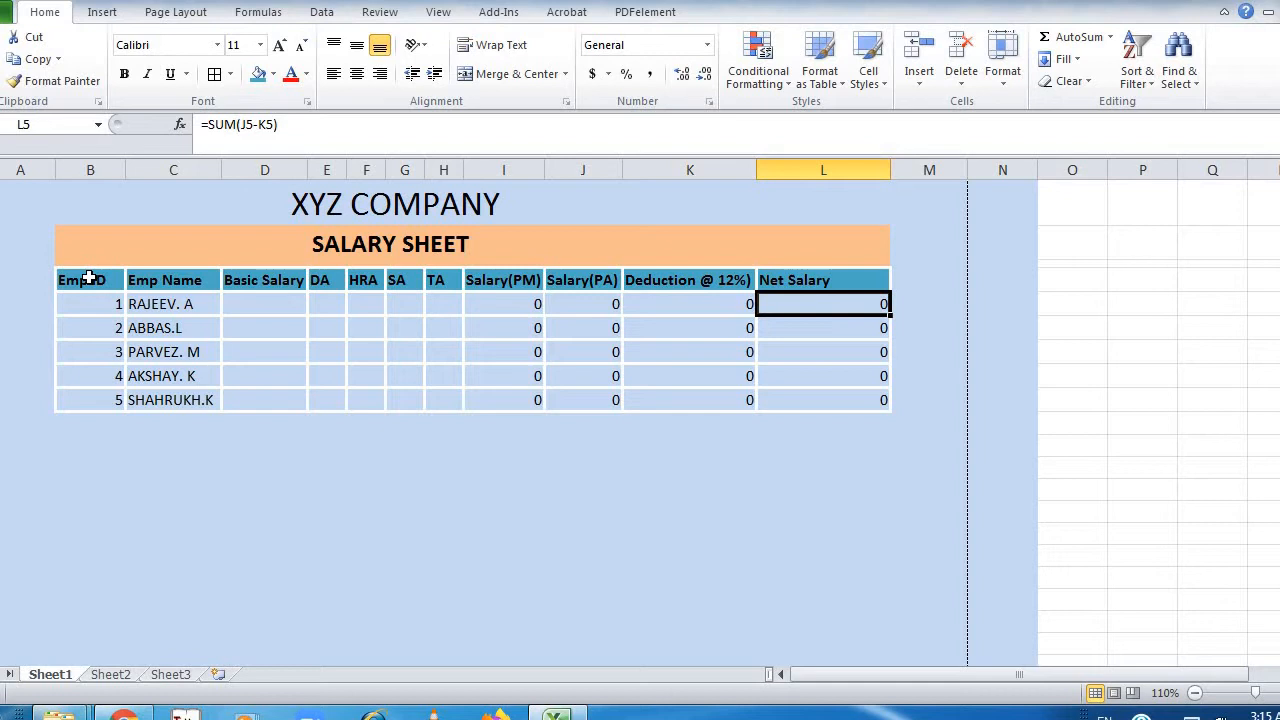
Select the five employee IDs under the Emp ID heading to review them
key("Left")
key("Left")
key("Left")
key("Left")
key("Left")
key("Left")
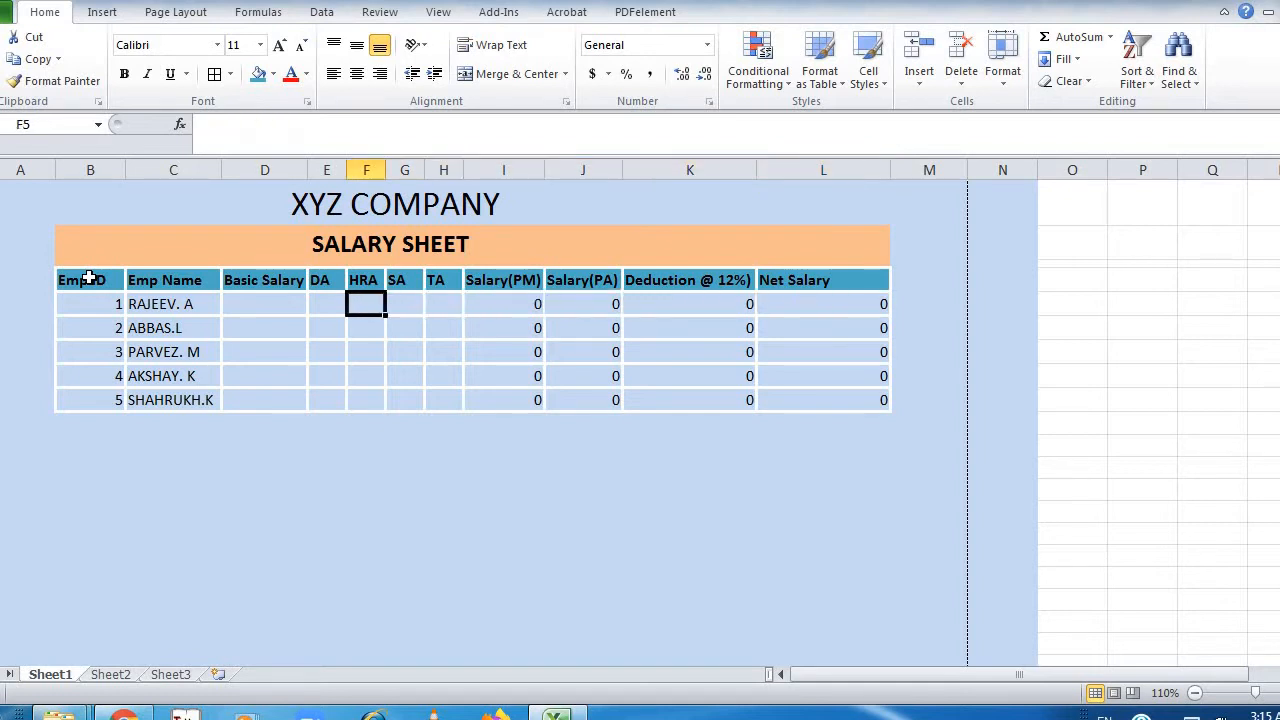
key("Left")
key("Left")
key("Left")
key("Left")
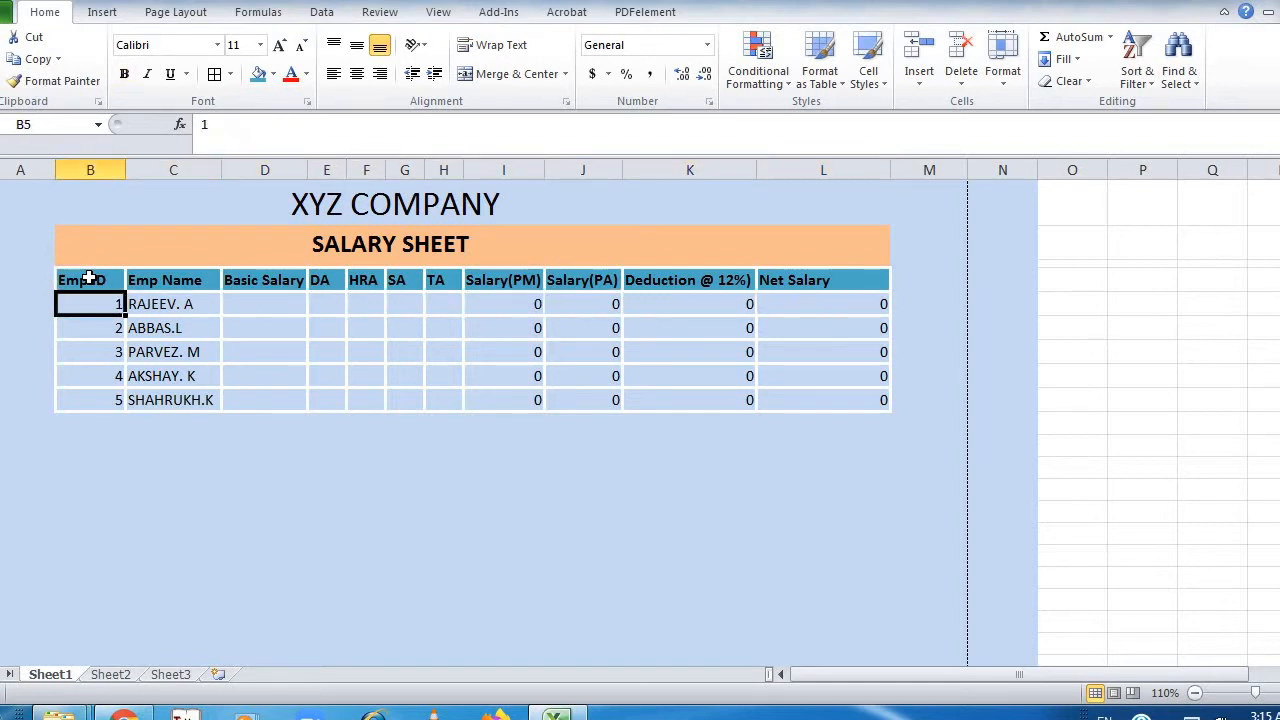
key("shift+Down")
key("shift+Down")
key("shift+Down")
key("shift+Down")
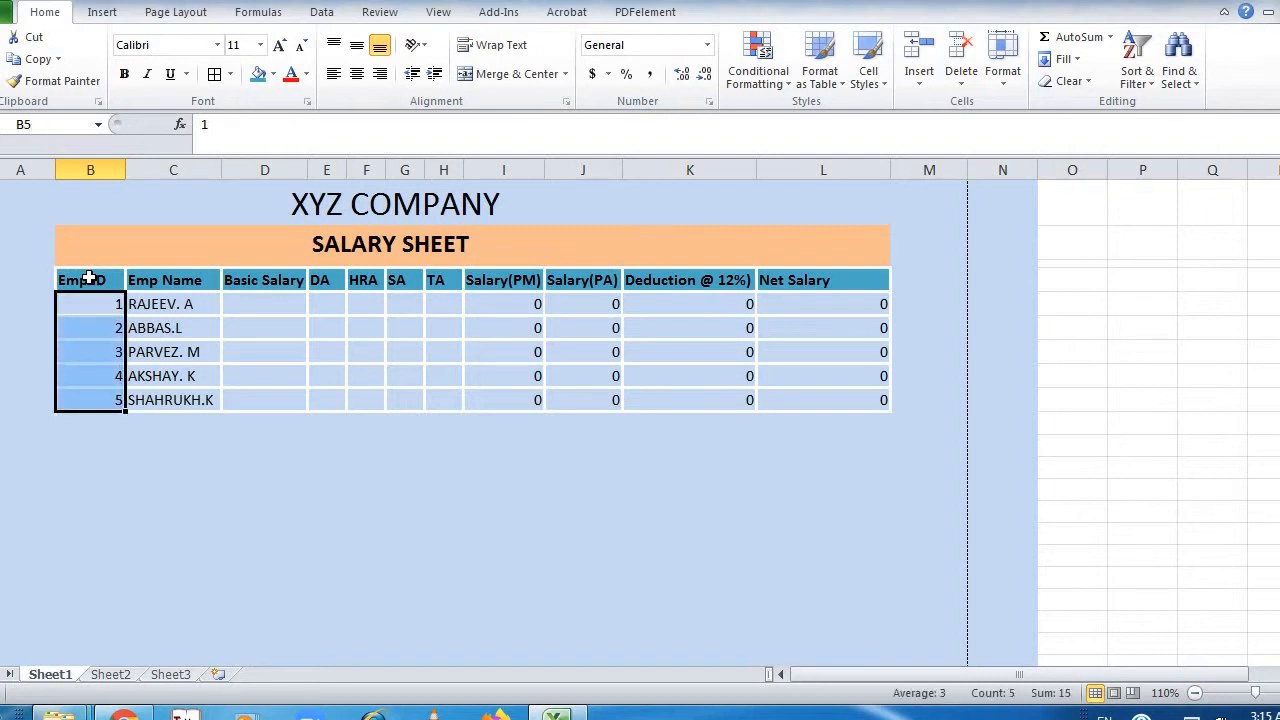
Select the Emp Name column from its heading down through the five employees to review it
key("Right")
key("Up")
key("shift+Down")
key("shift+Down")
key("shift+Down")
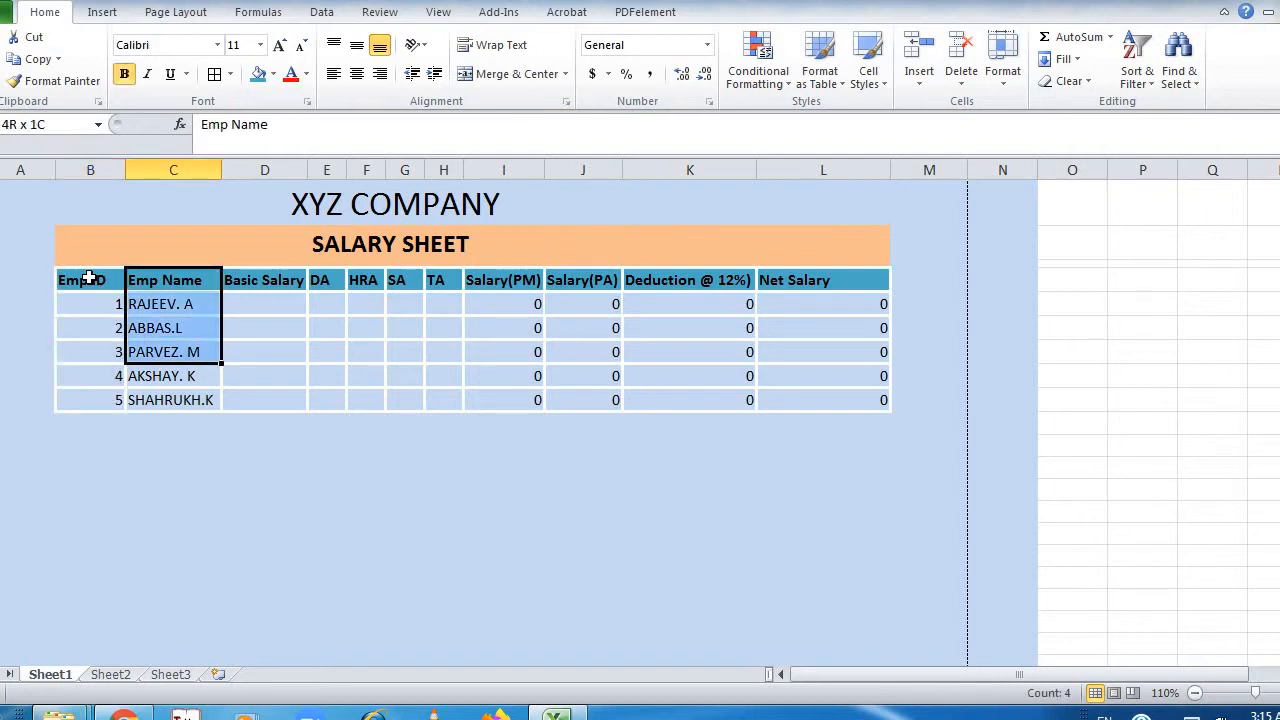
key("shift+Down")
key("shift+Down")
Enter 20000 as the first employee's Basic Salary
key("Right")
key("Down")
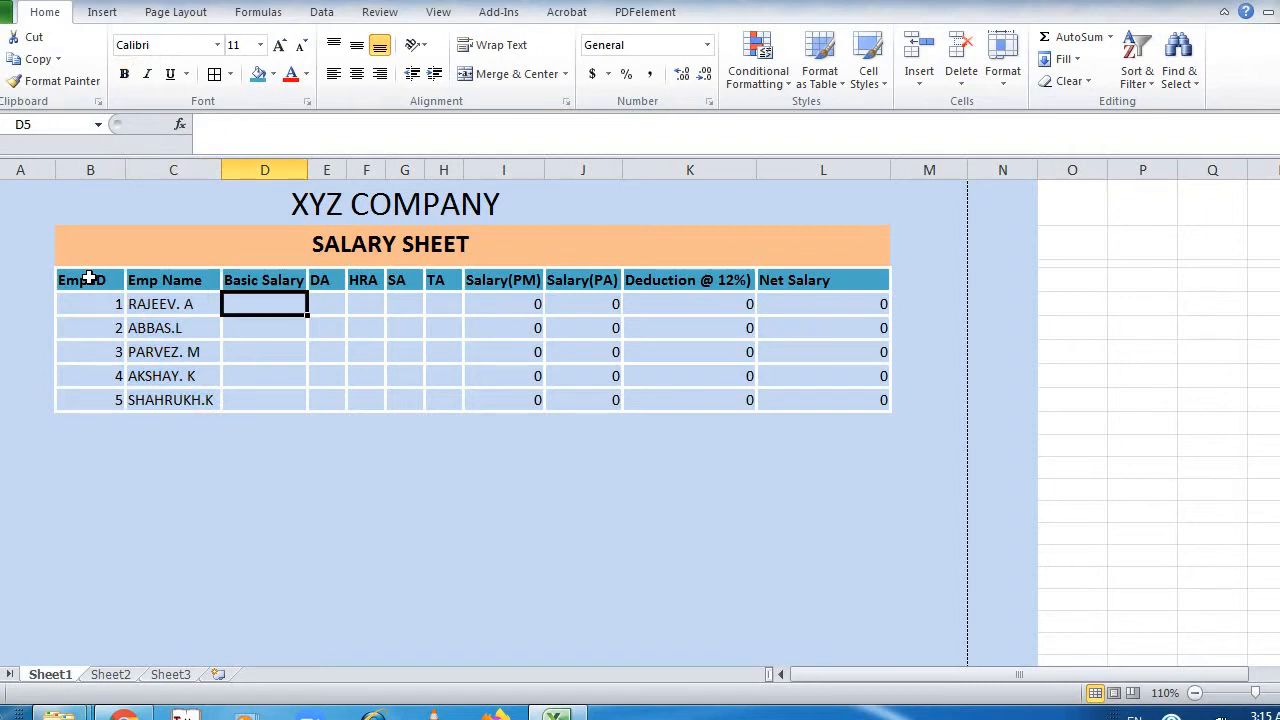
type("20000")
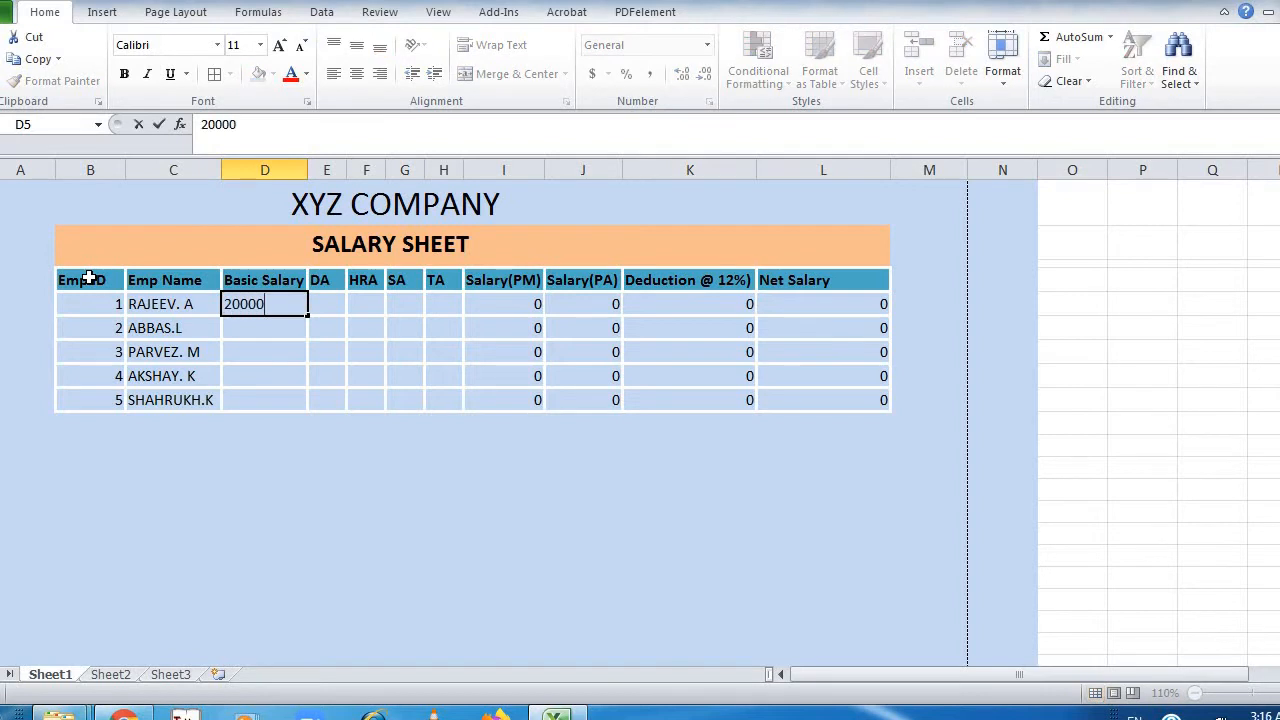
key("Tab")
Inspect the first employee's Salary(PM), Salary(PA), Deduction and Net Salary formulas and results
key("Right")
key("Right")
key("Right")
key("Right")
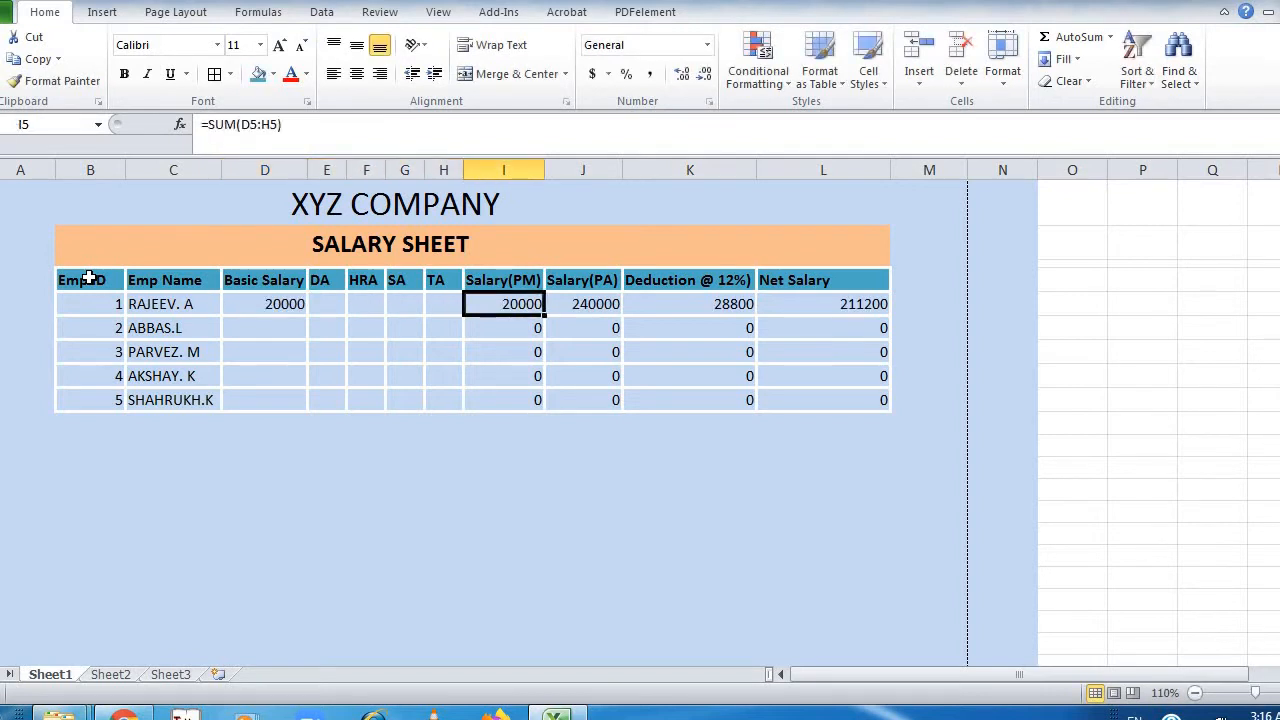
key("Right")
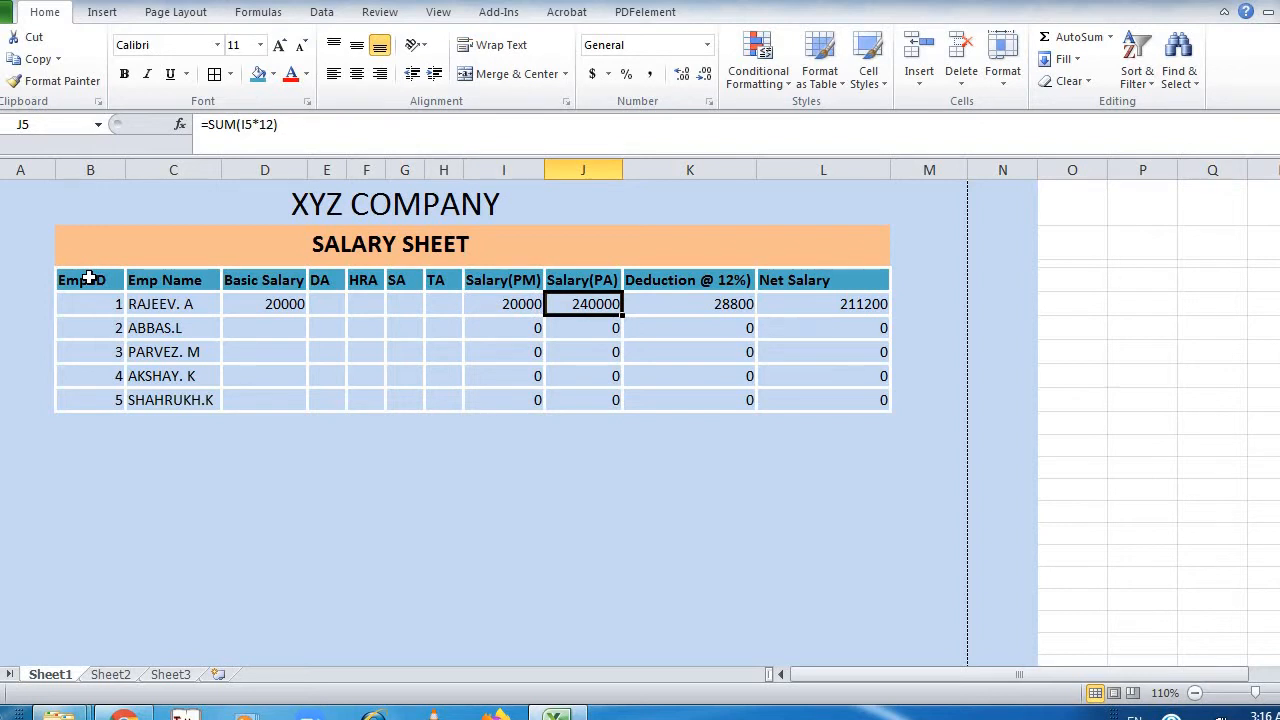
key("Right")
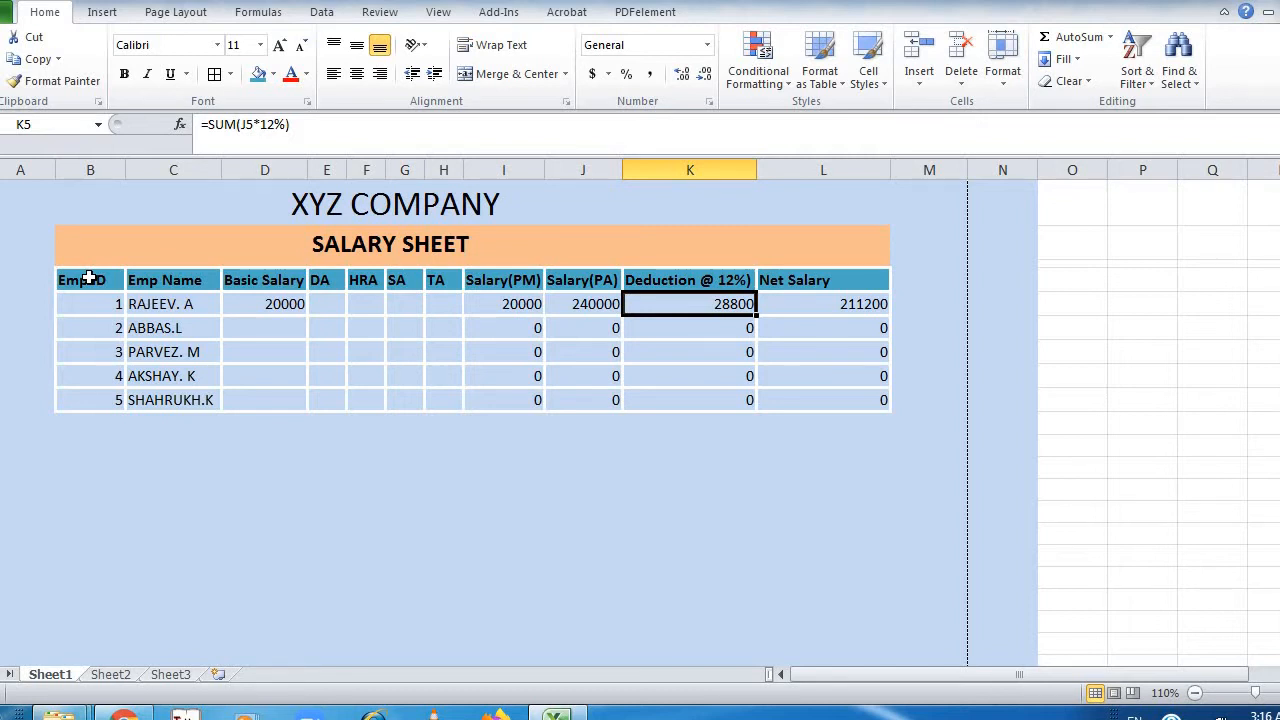
key("Right")
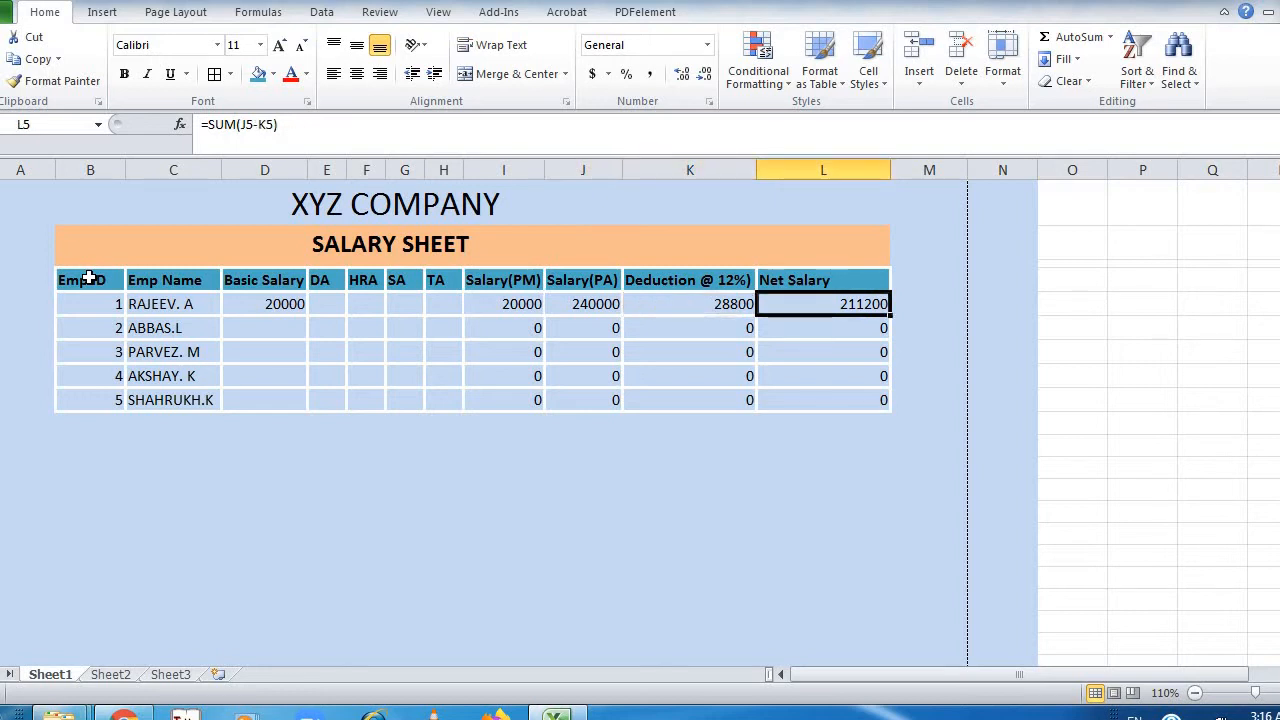
Enter 5000 as DA and 5000 as HRA for the first employee
key("Left")
key("Left")
key("Left")
key("Left")
key("Left")
key("Left")
key("Left")
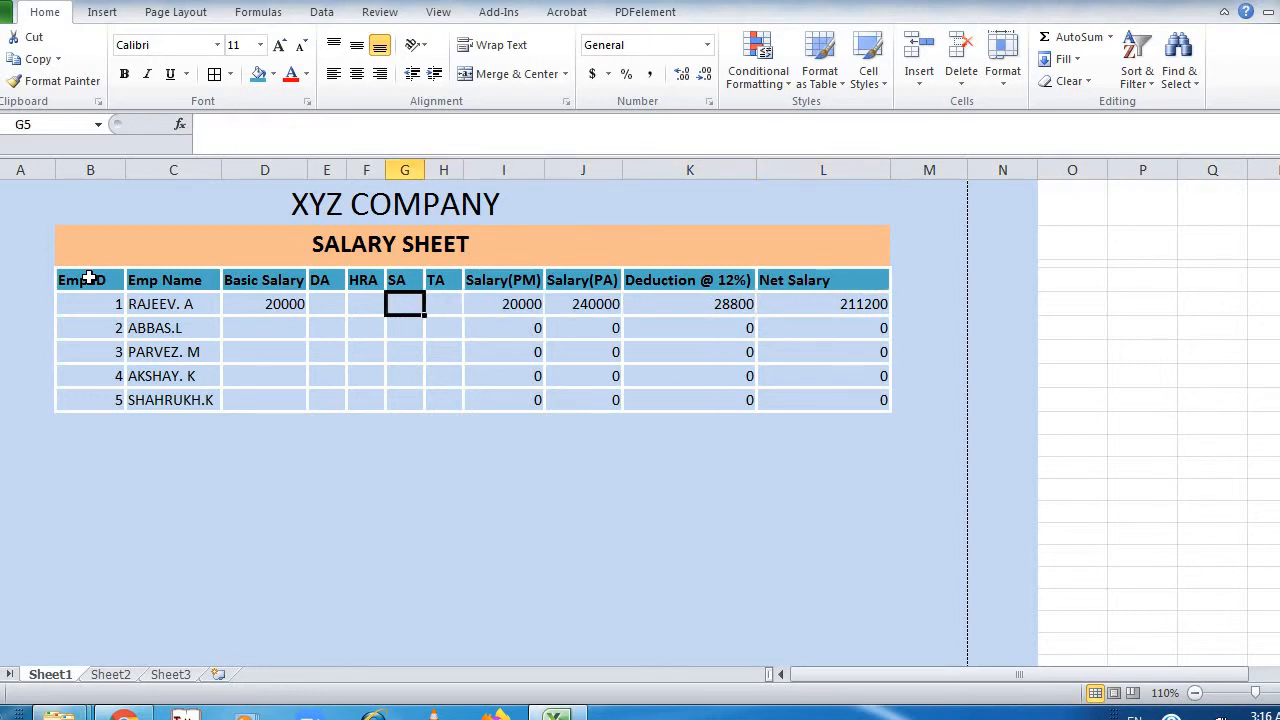
type("5000")
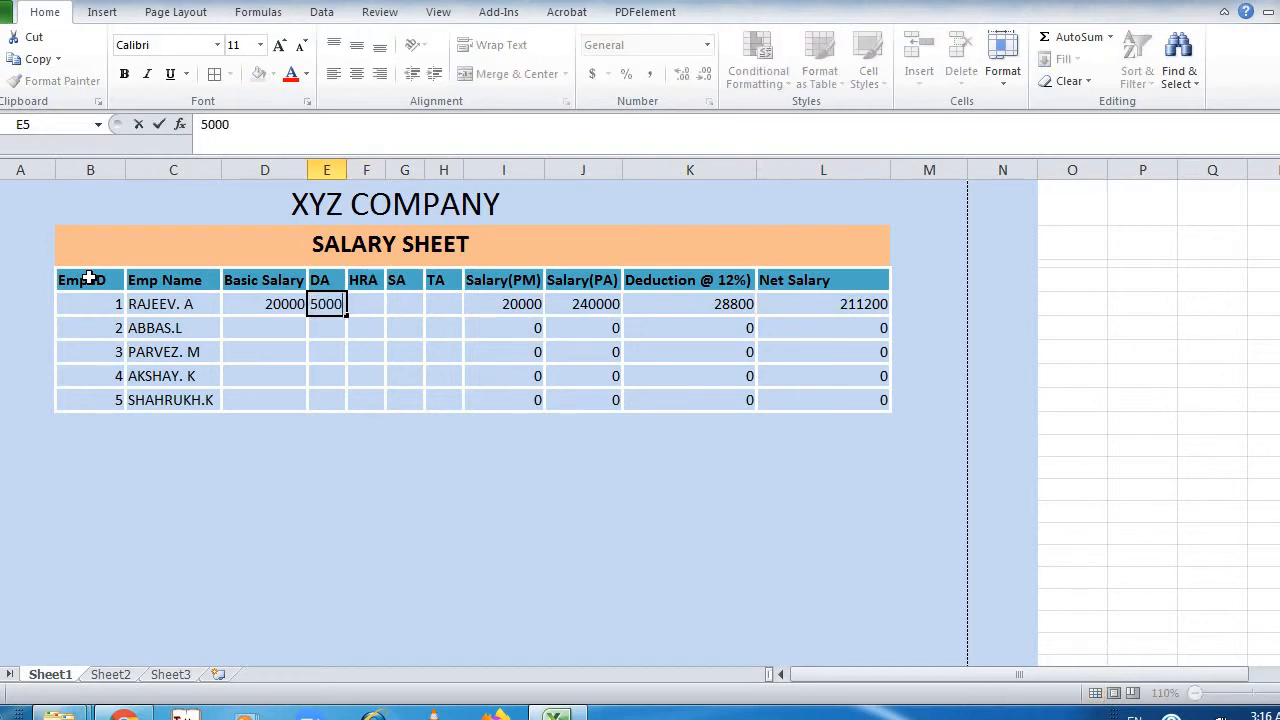
key("Right")
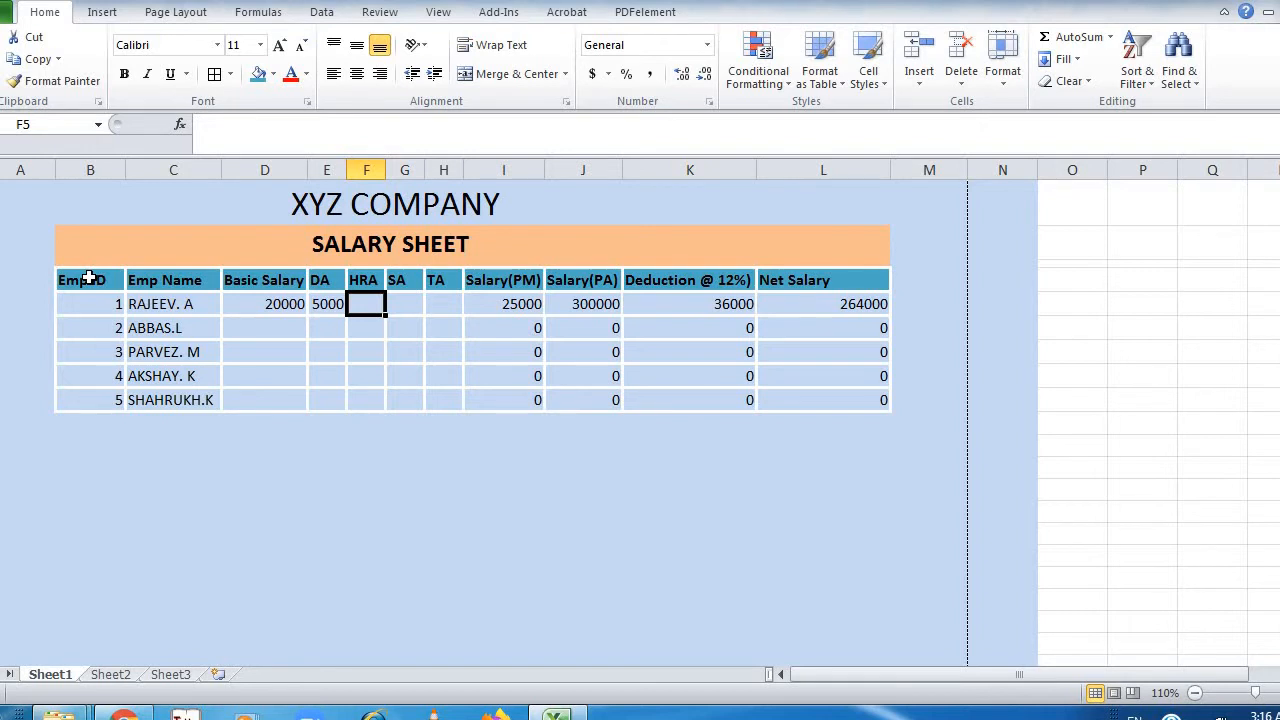
type("5000")
key("Right")
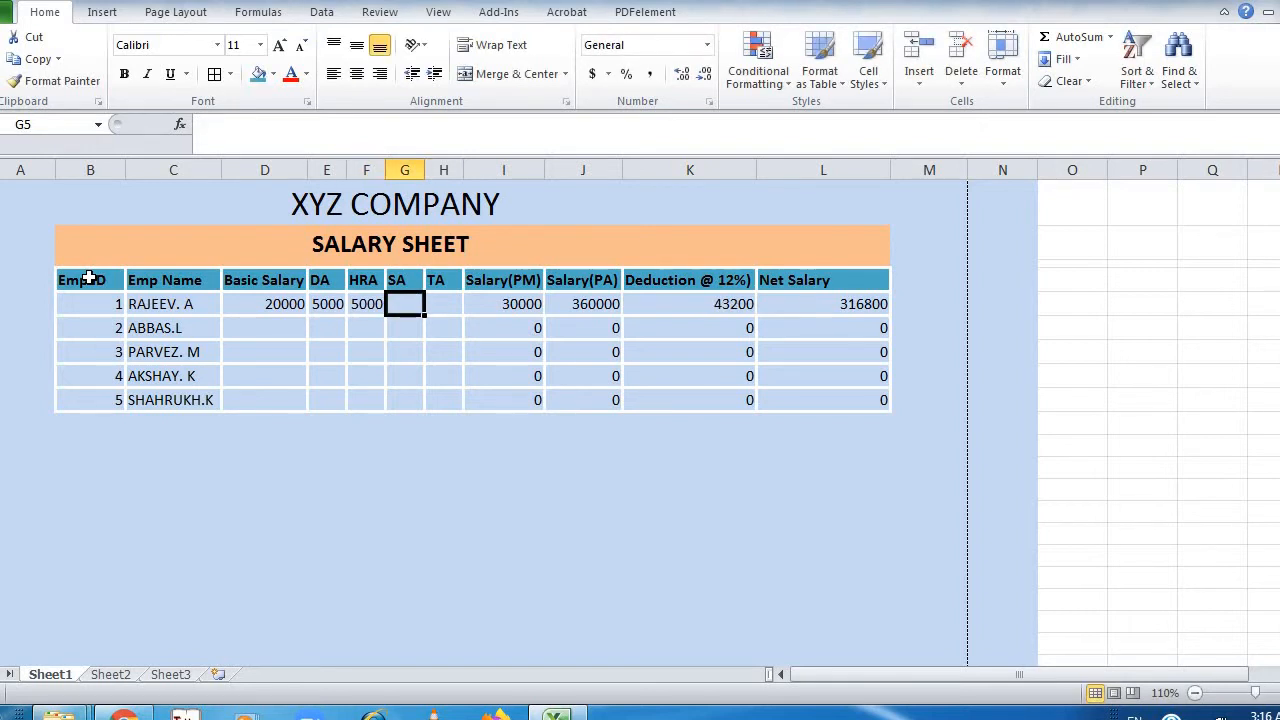
Enter 3000 as SA and 6000 as TA for the first employee
type("3000")
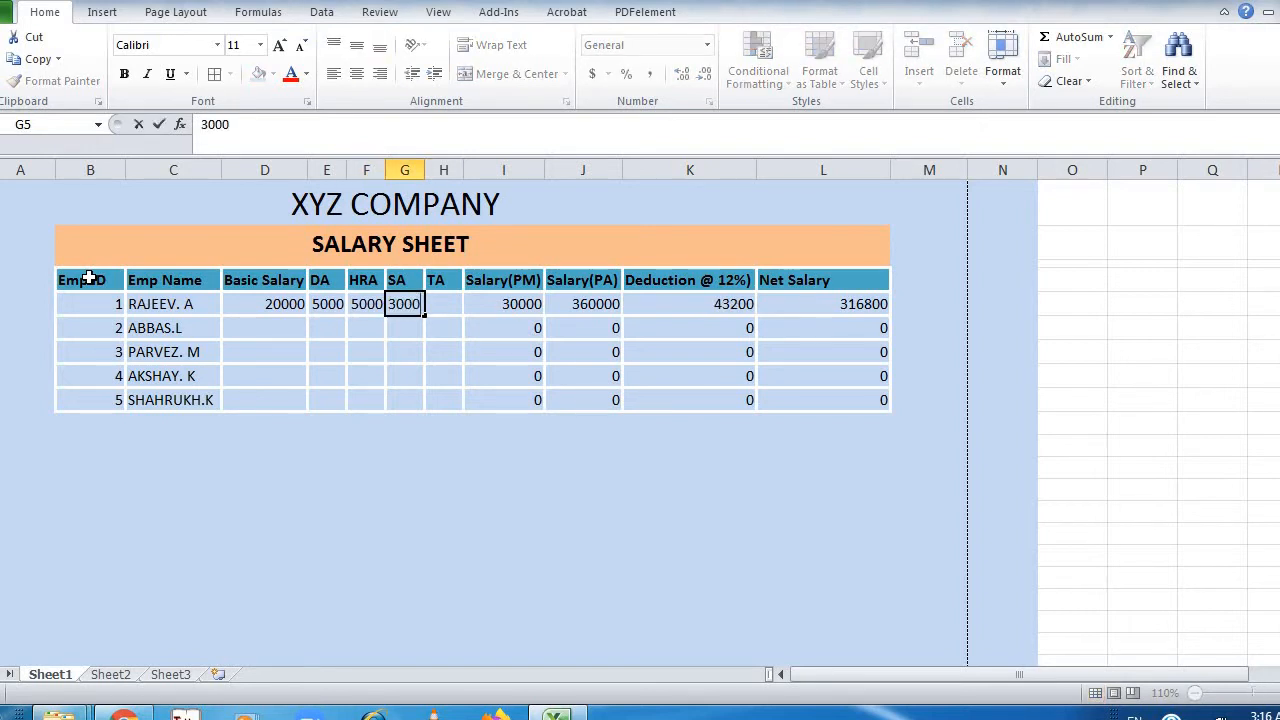
key("Right")
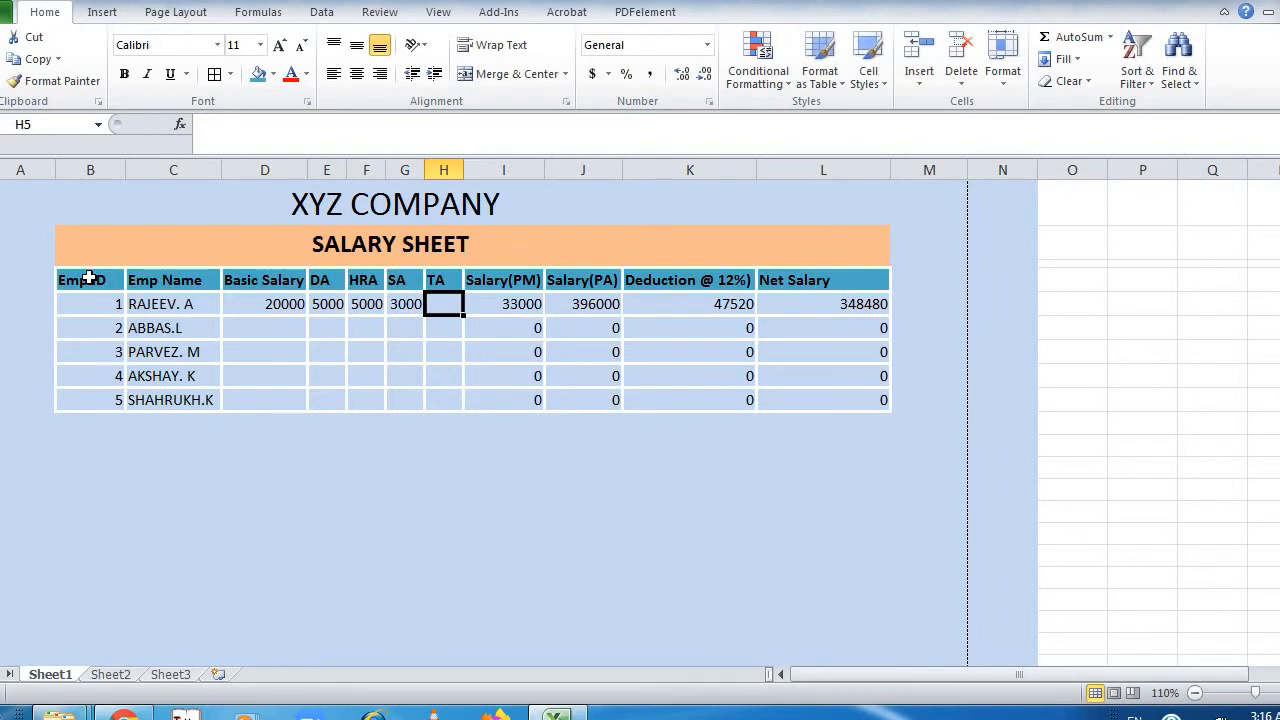
type("6000")
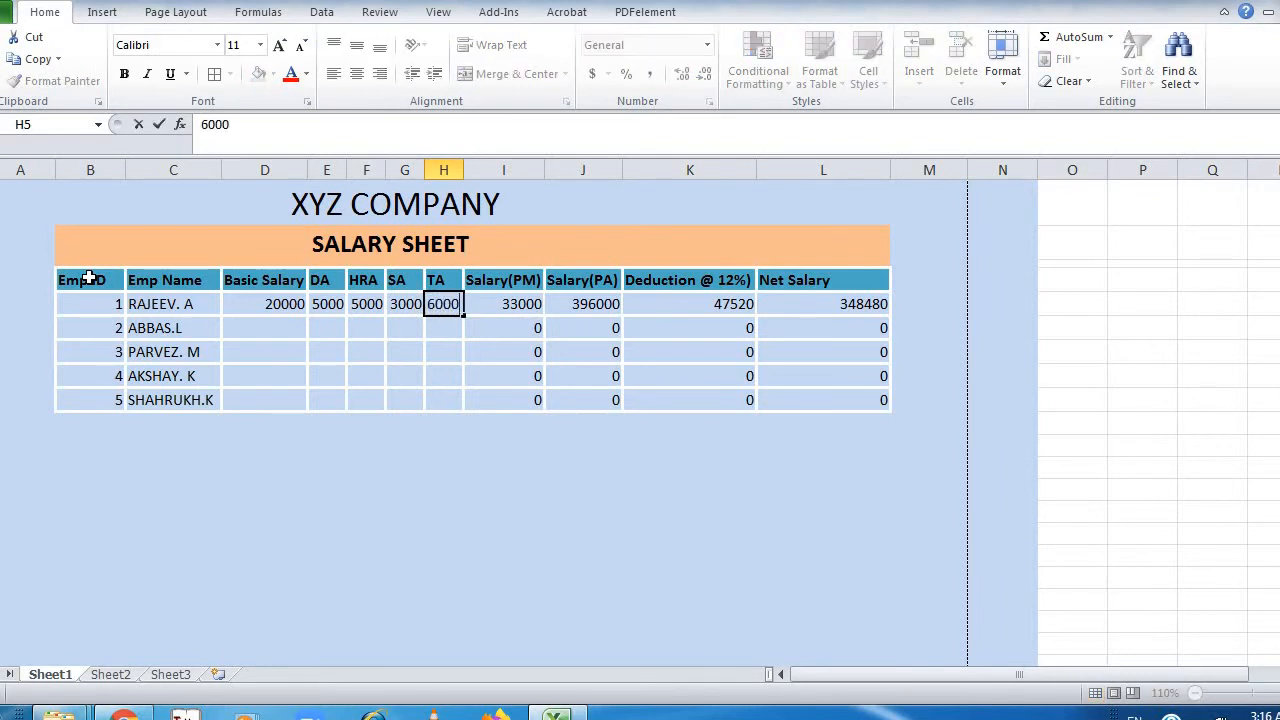
key("Return")
Change the first employee's TA to 7000
key("Up")
key("Right")
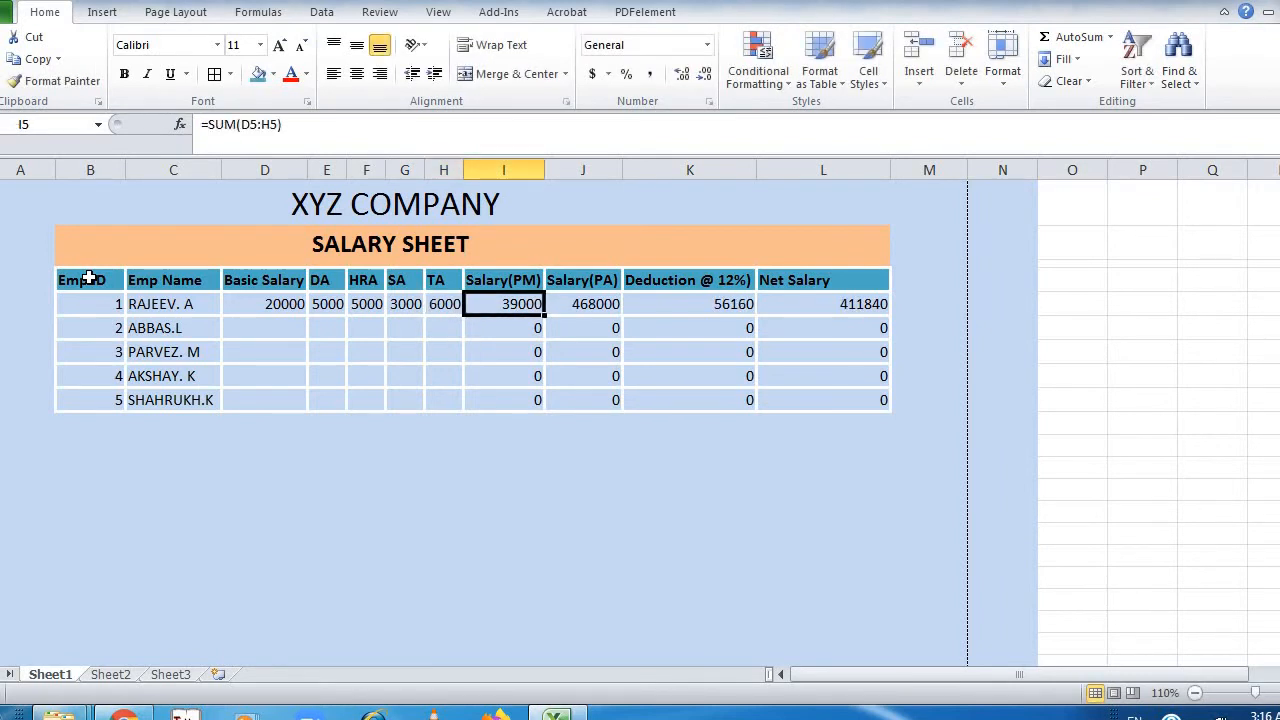
key("Left")
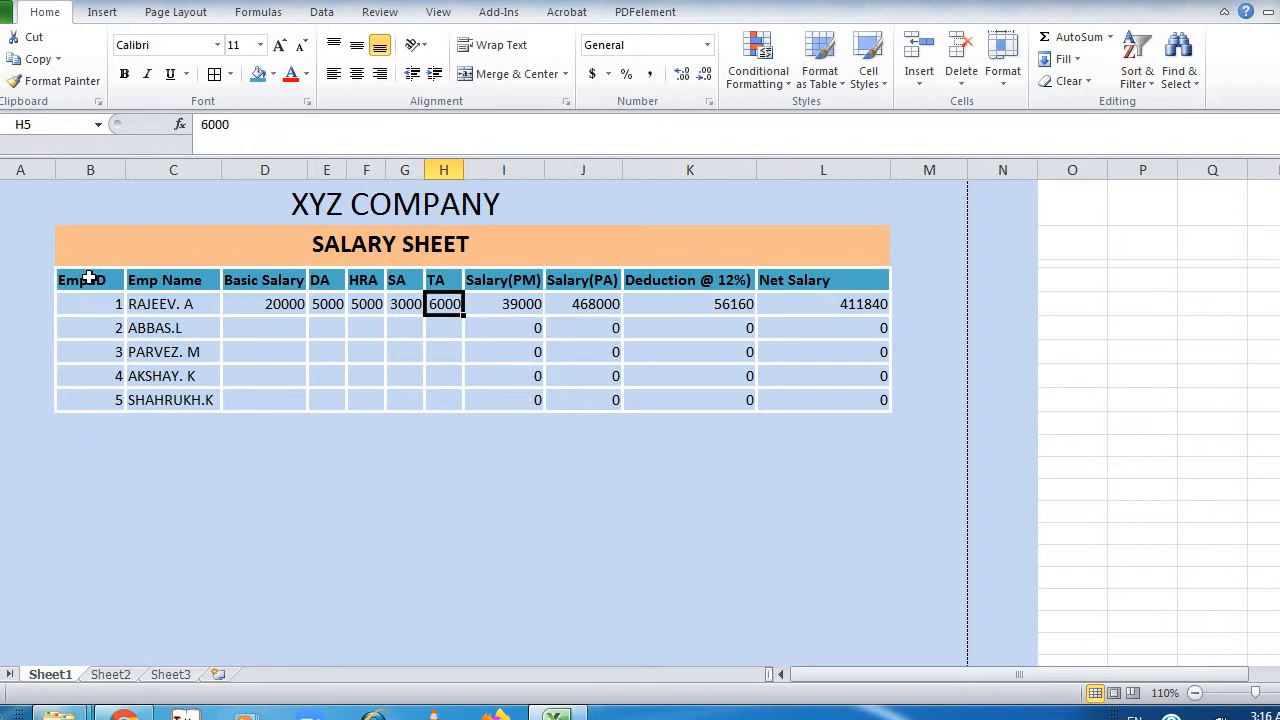
type("7000")
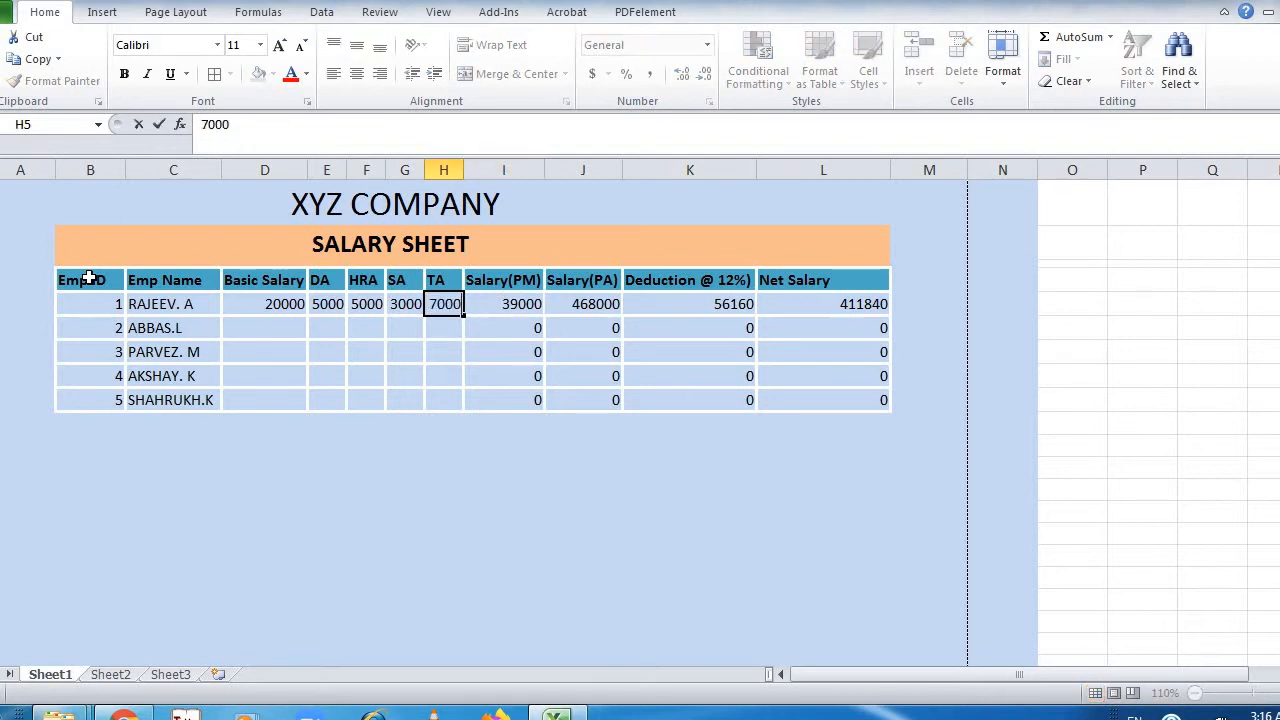
key("Right")
Examine the first employee's Salary(PA), Deduction and Net Salary cells, including the formulas behind them
key("Right")
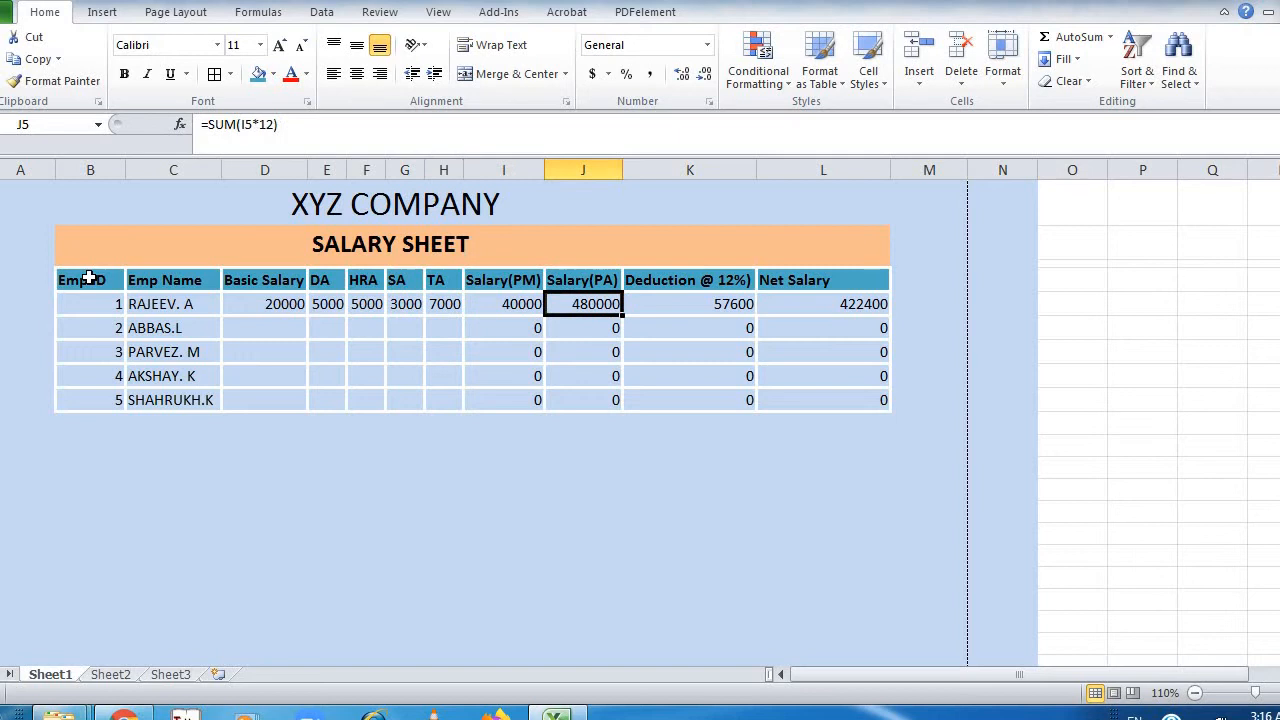
key("Right")
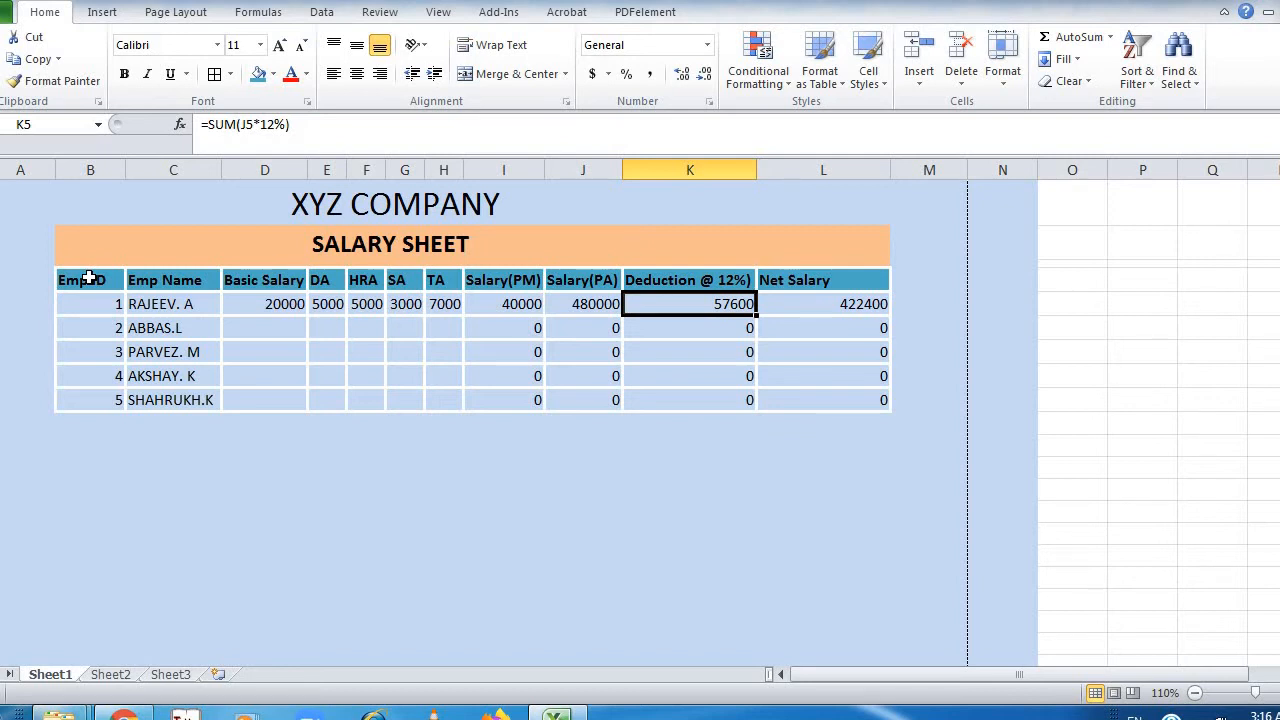
key("Right")
key("Left")
key("Right")
key("Right")
key("Left")
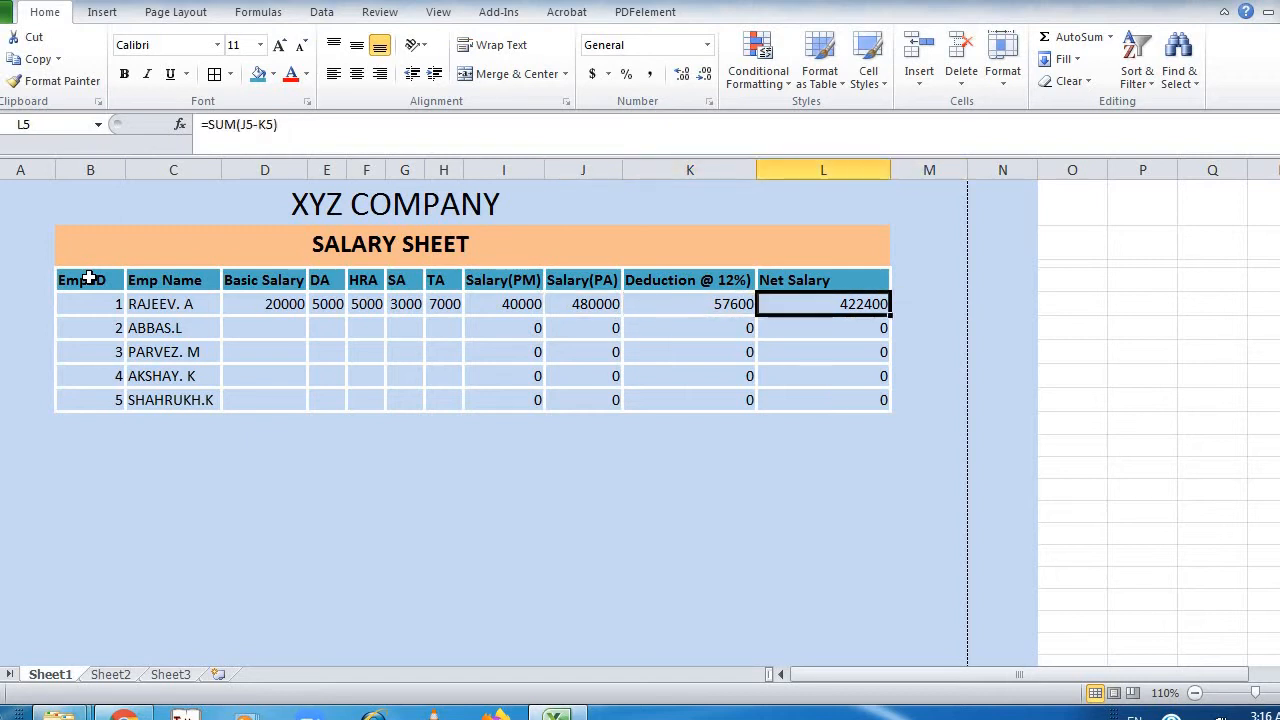
Select the first employee's pay components from Basic Salary through TA to check their sum
key("Left")
key("Left")
key("Left")
key("Left")
key("Left")
key("Left")
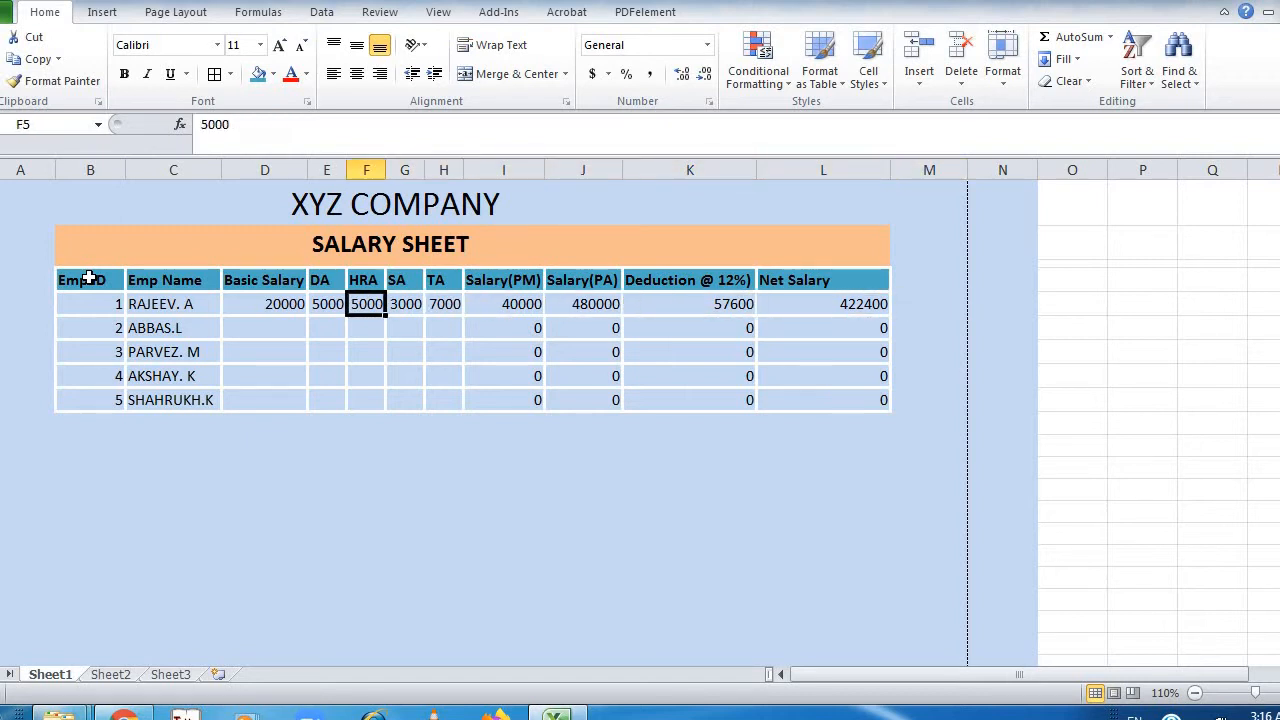
key("Left")
key("Left")
key("Right")
key("Right")
key("Right")
key("Left")
key("Left")
key("Left")
key("shift+Right")
key("shift+Right")
key("shift+Right")
key("shift+Right")
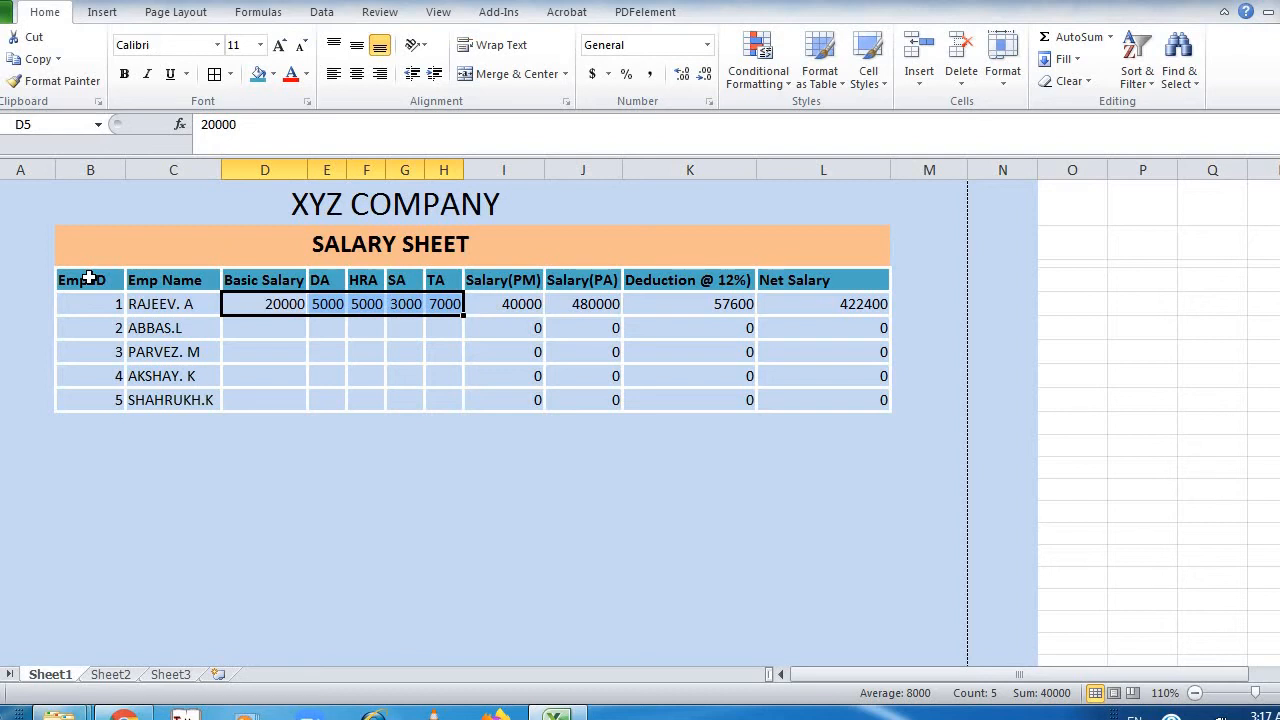
Inspect the formula behind the first employee's Salary(PM)
key("Right")
key("Right")
key("Right")
key("Right")
key("Right")
key("Right")
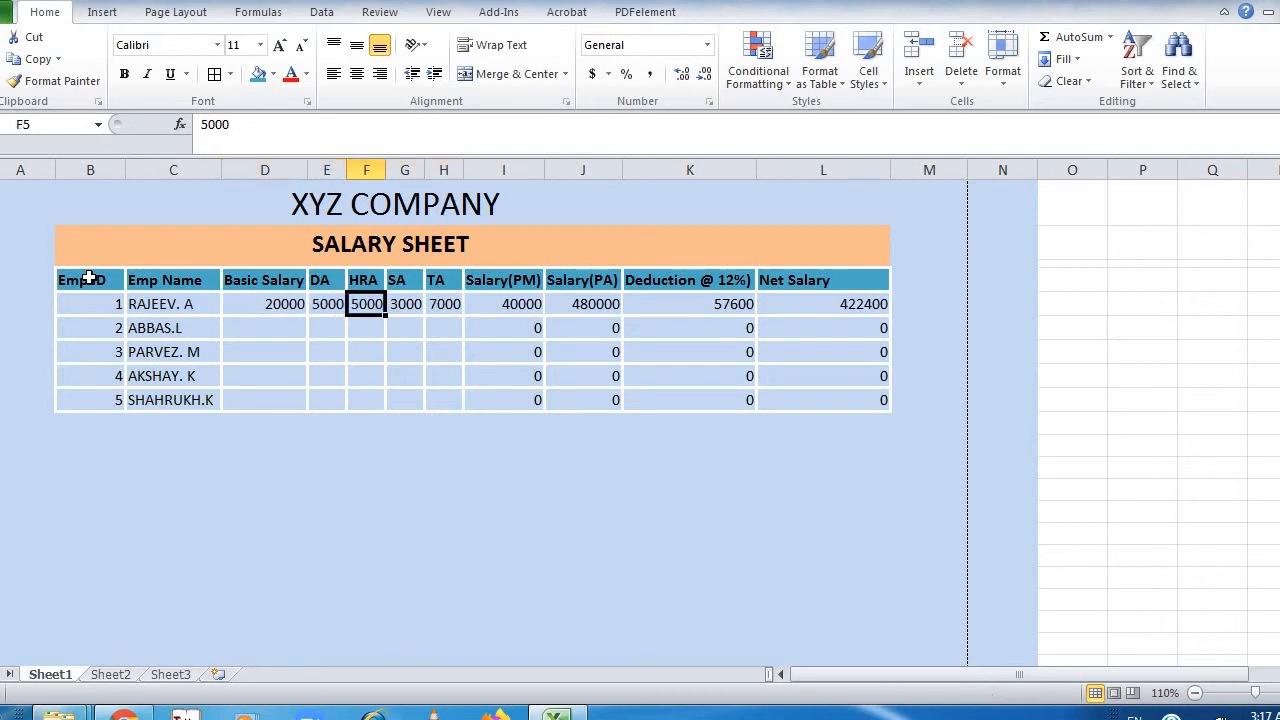
key("Left")
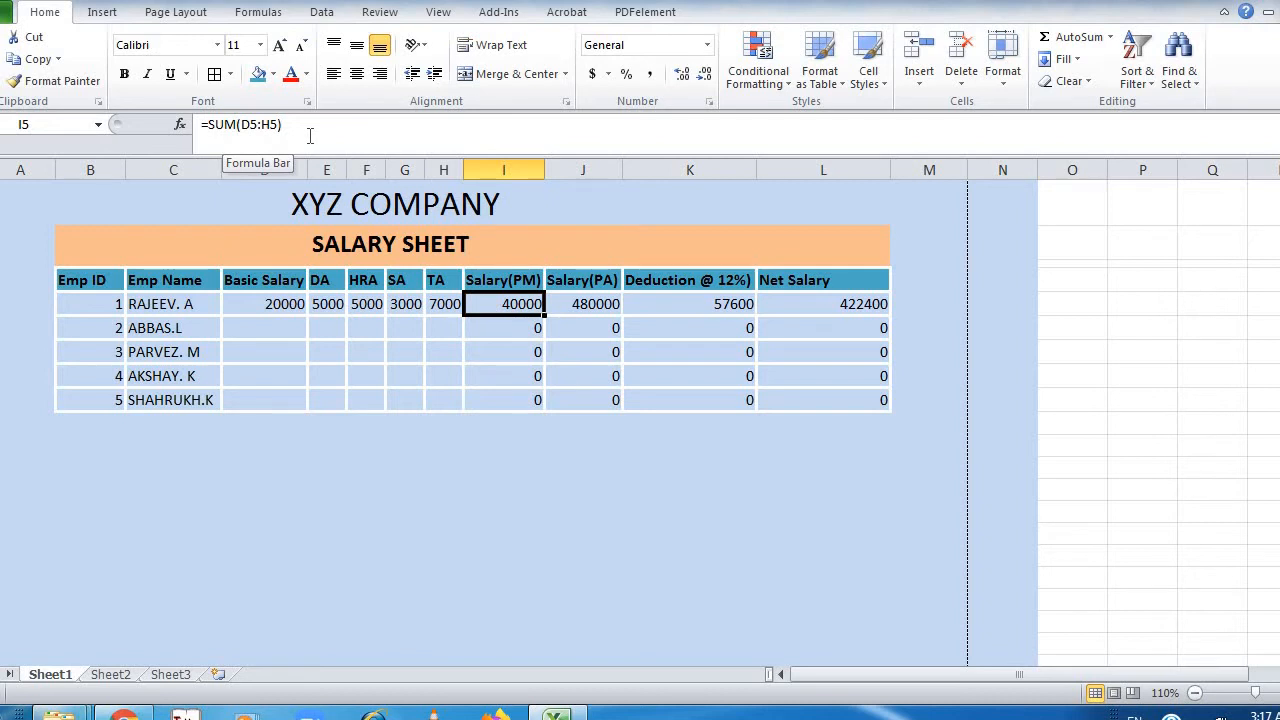
Examine the formulas behind the first employee's Salary(PA), Deduction and Net Salary cells
key("Right")
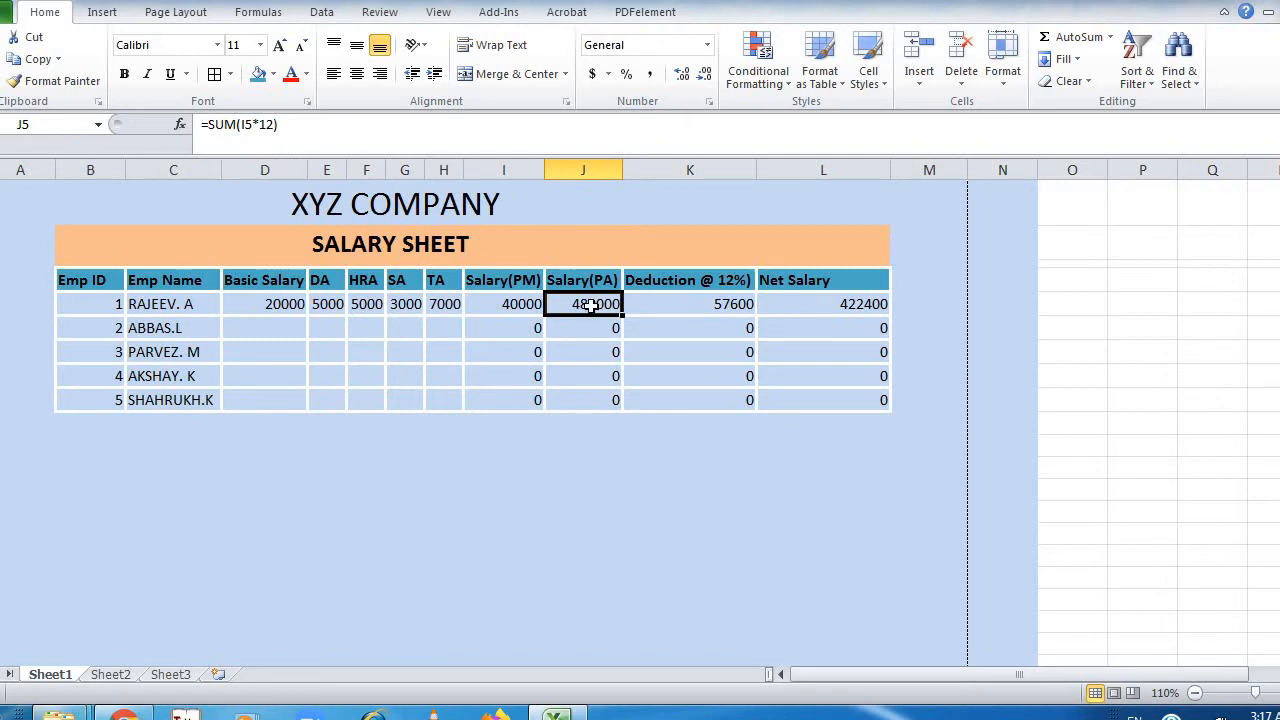
left_click(676, 307)
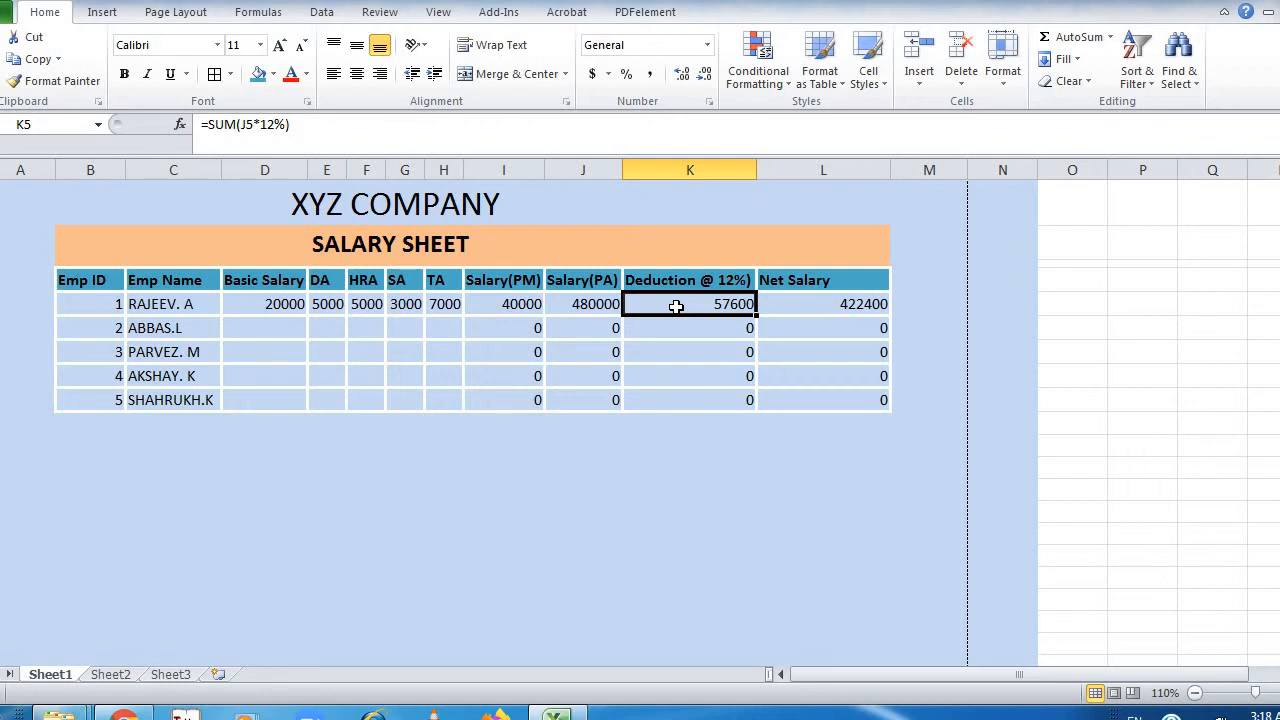
key("Left")
key("Right")
key("Right")
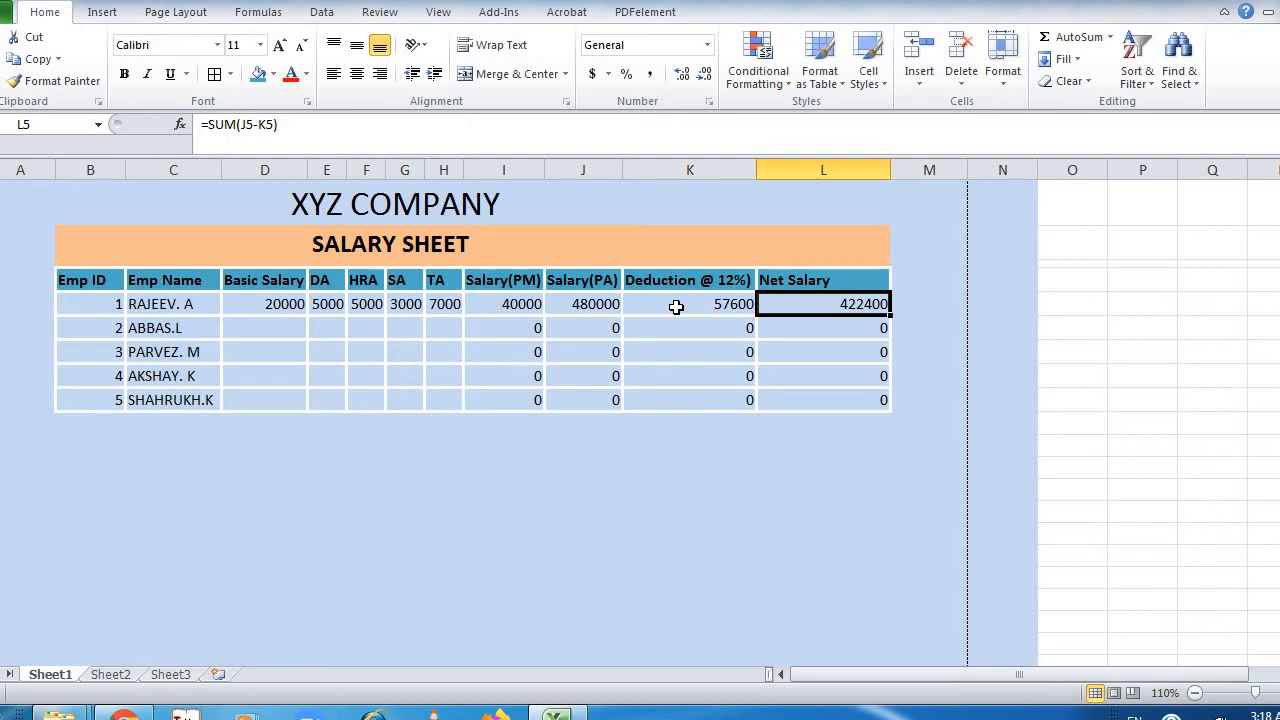
key("Left")
key("Left")
key("Left")
key("Left")
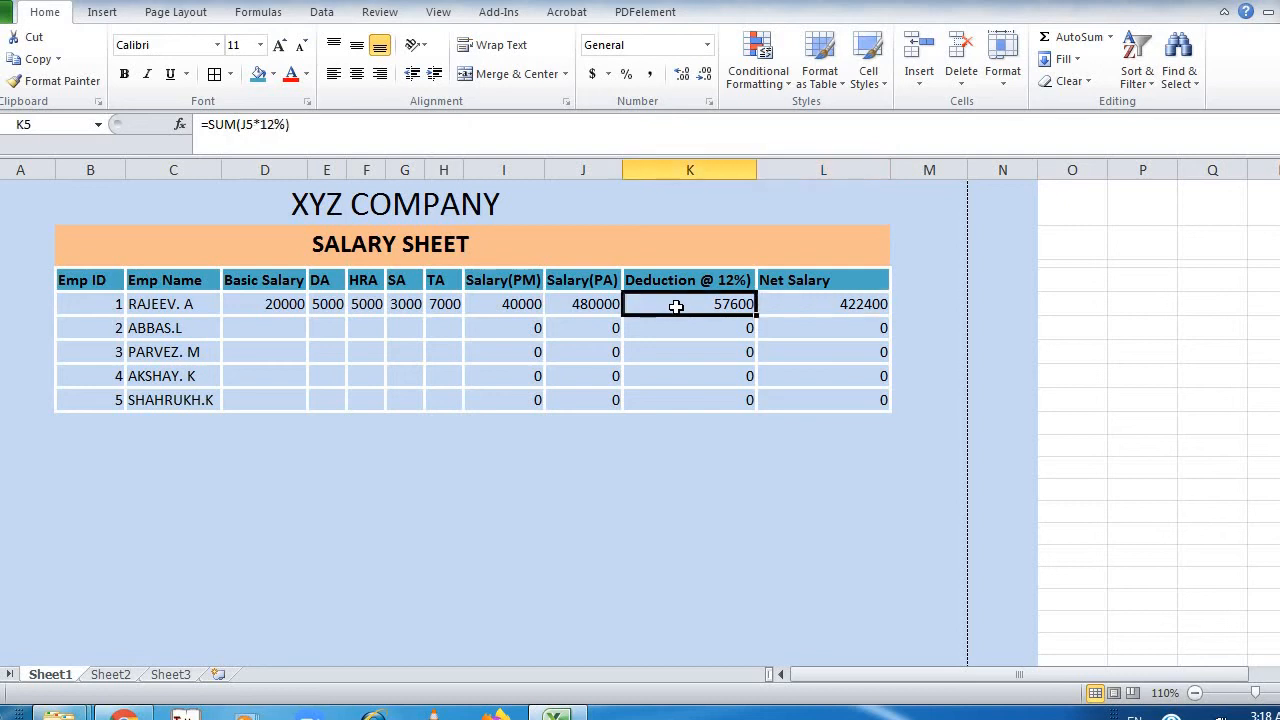
key("Right")
key("Right")
key("Left")
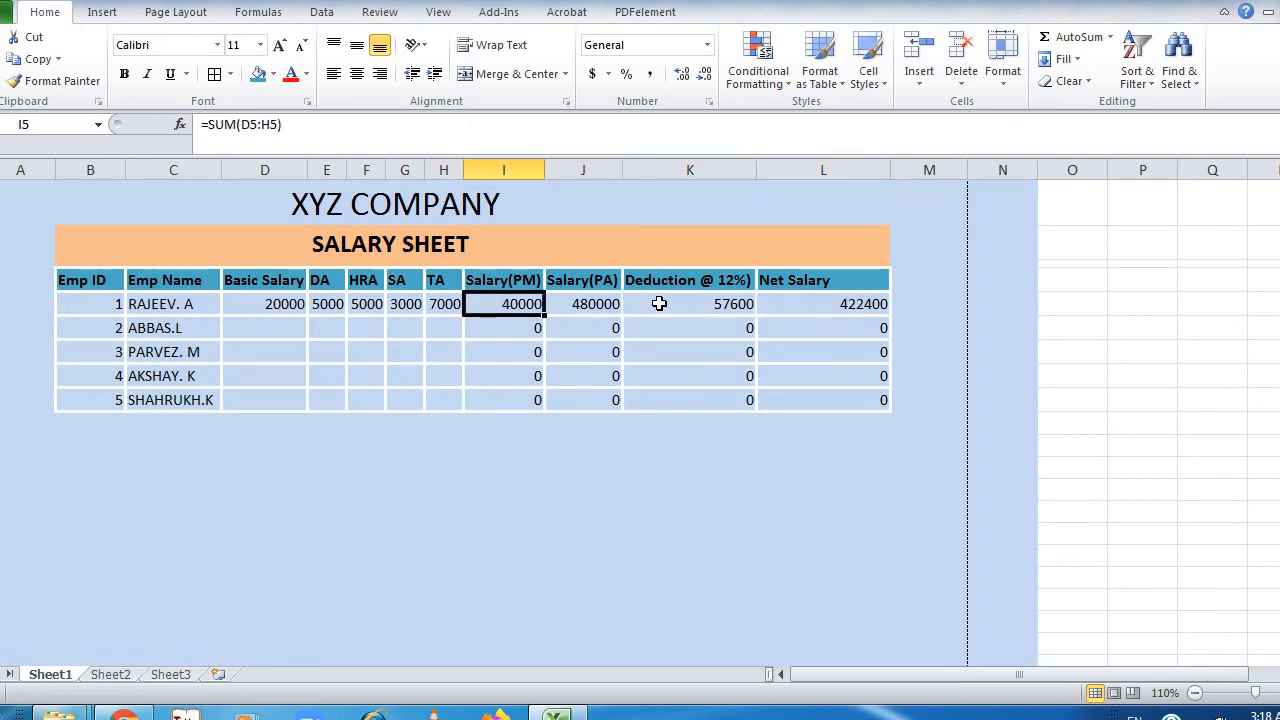
Fill the first employee's Salary(PM), Salary(PA), Deduction and Net Salary formulas down to the fifth employee's row
key("shift+Right")
key("shift+Right")
key("shift+Right")
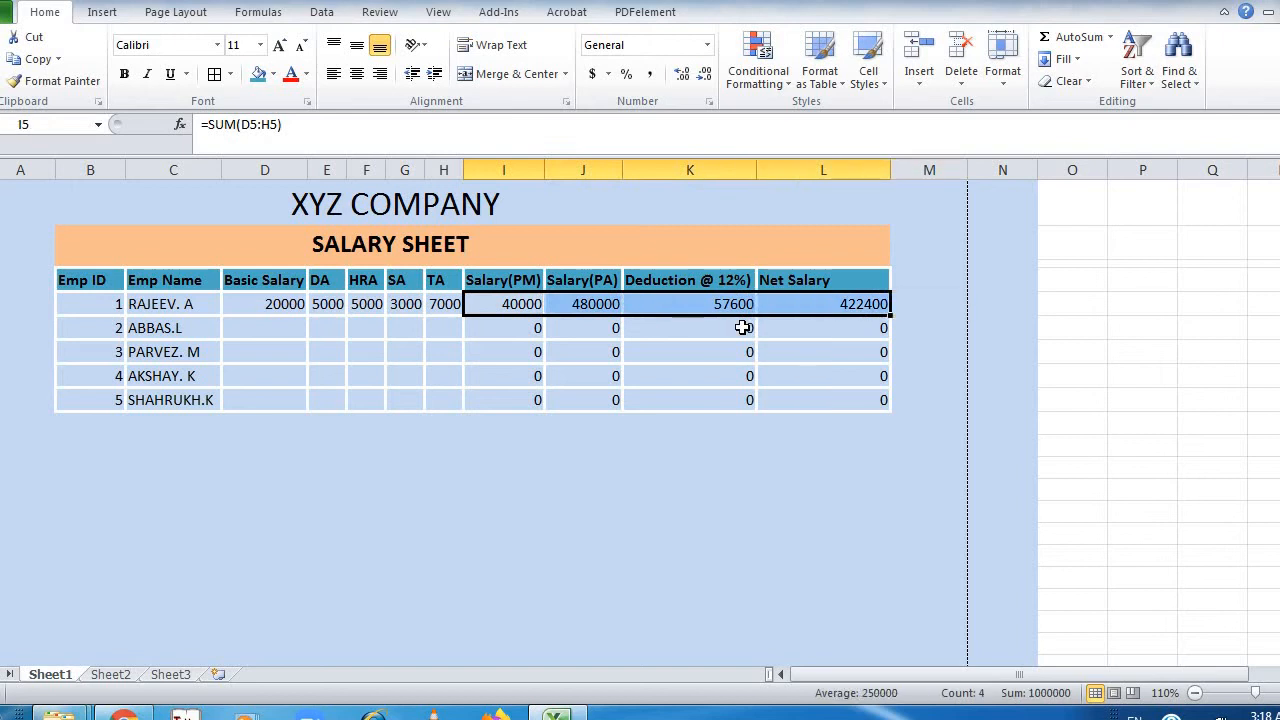
left_click_drag(889, 314, 901, 406)
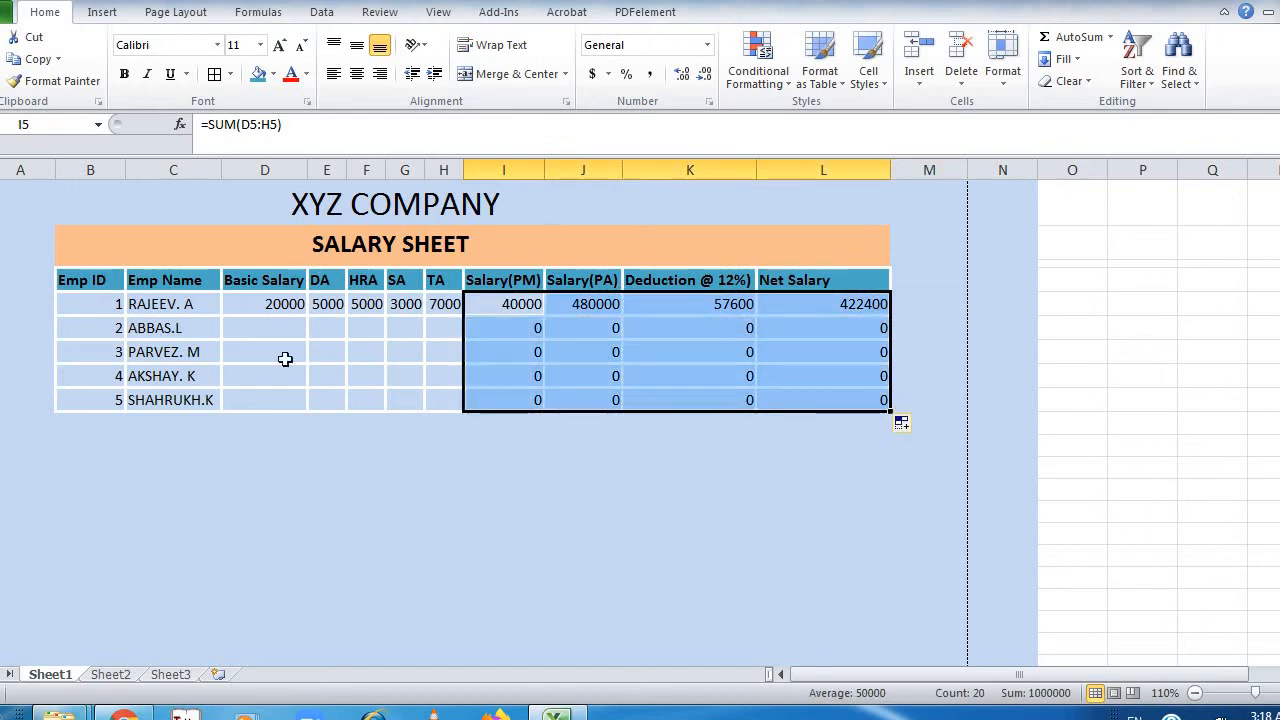
Enter a Basic Salary of 10000 and a DA of 1000 for the second employee
left_click(270, 328)
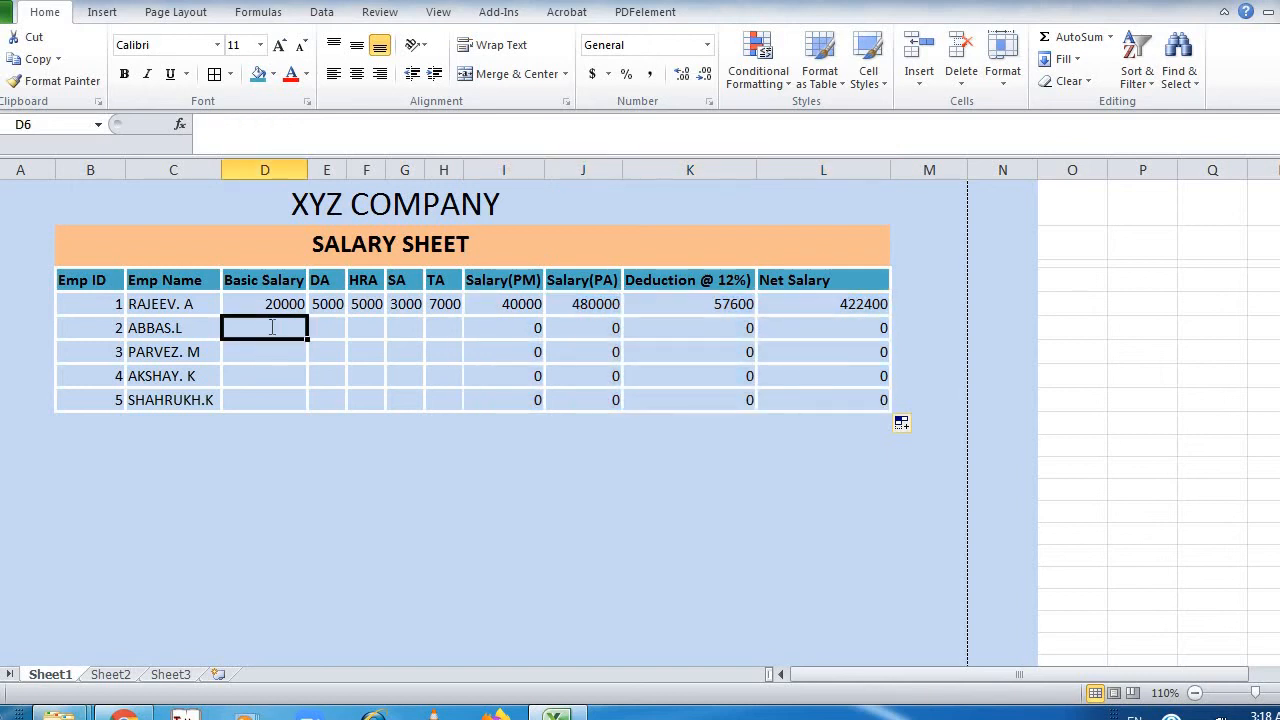
type("10000")
key("Tab")
key("Tab")
key("Tab")
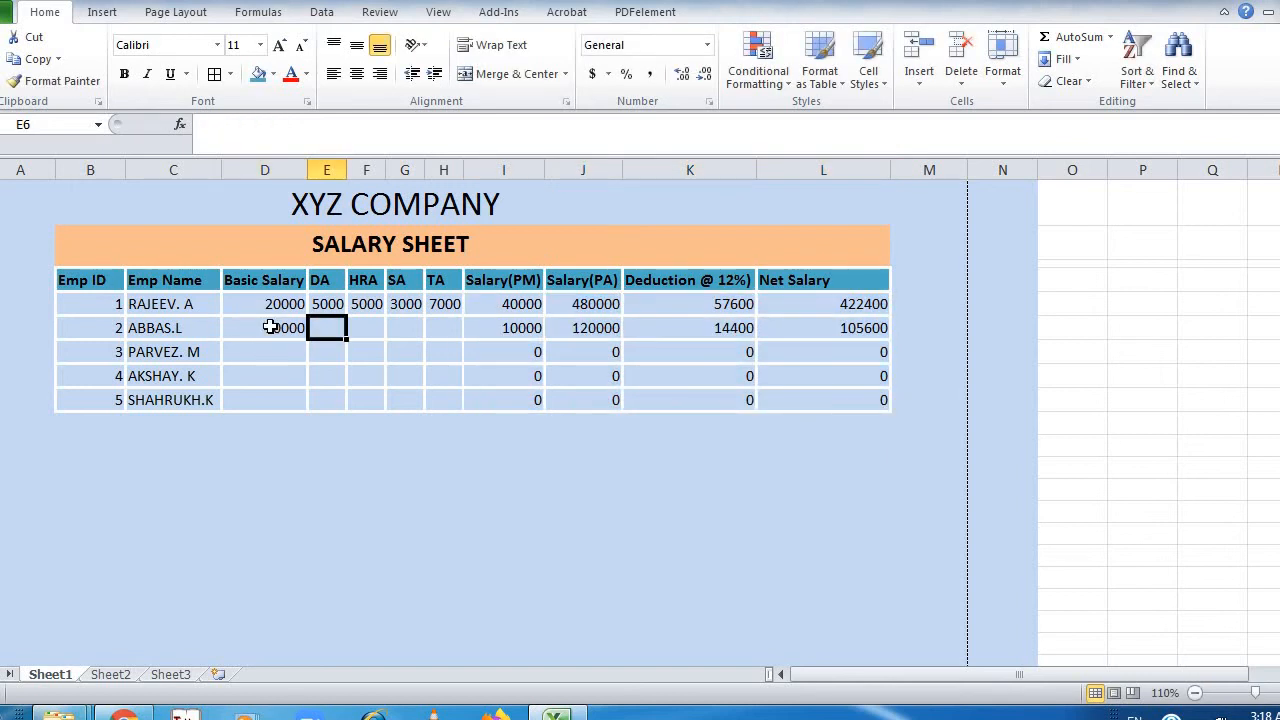
key("Tab")
key("Tab")
key("Left")
key("Left")
key("Left")
key("Left")
type("11")
key("BackSpace")
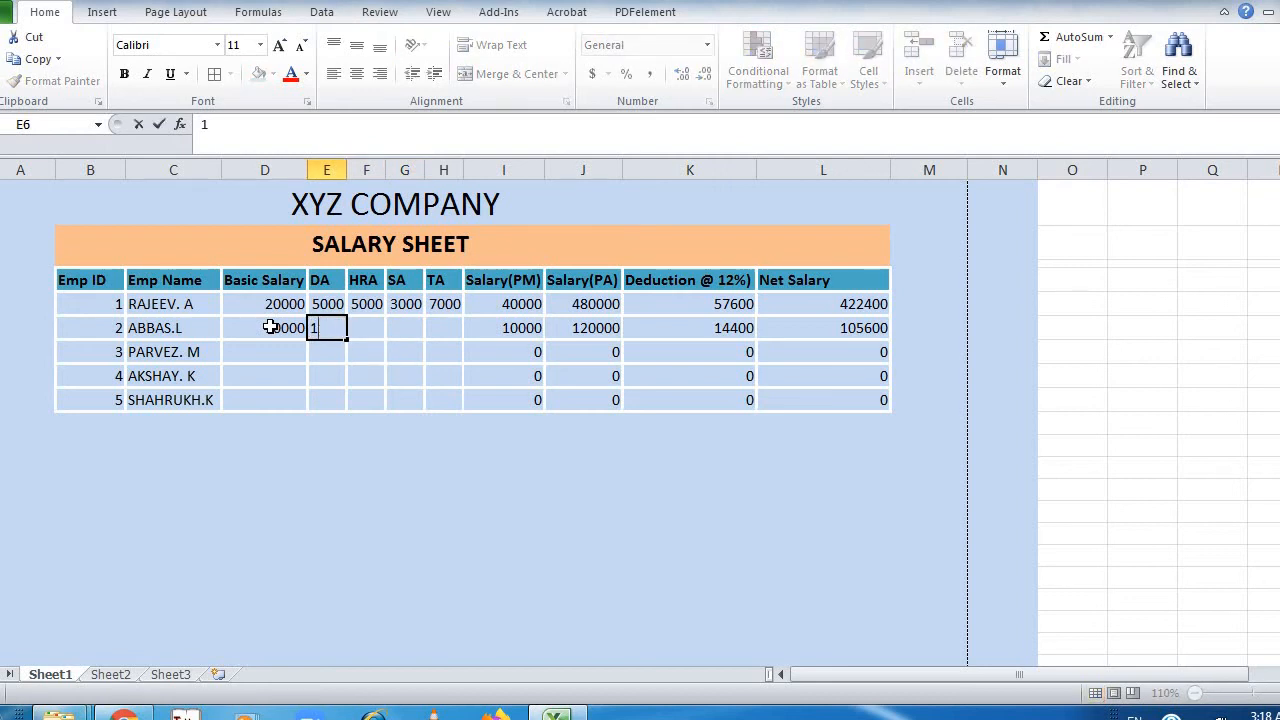
type("000")
key("Tab")
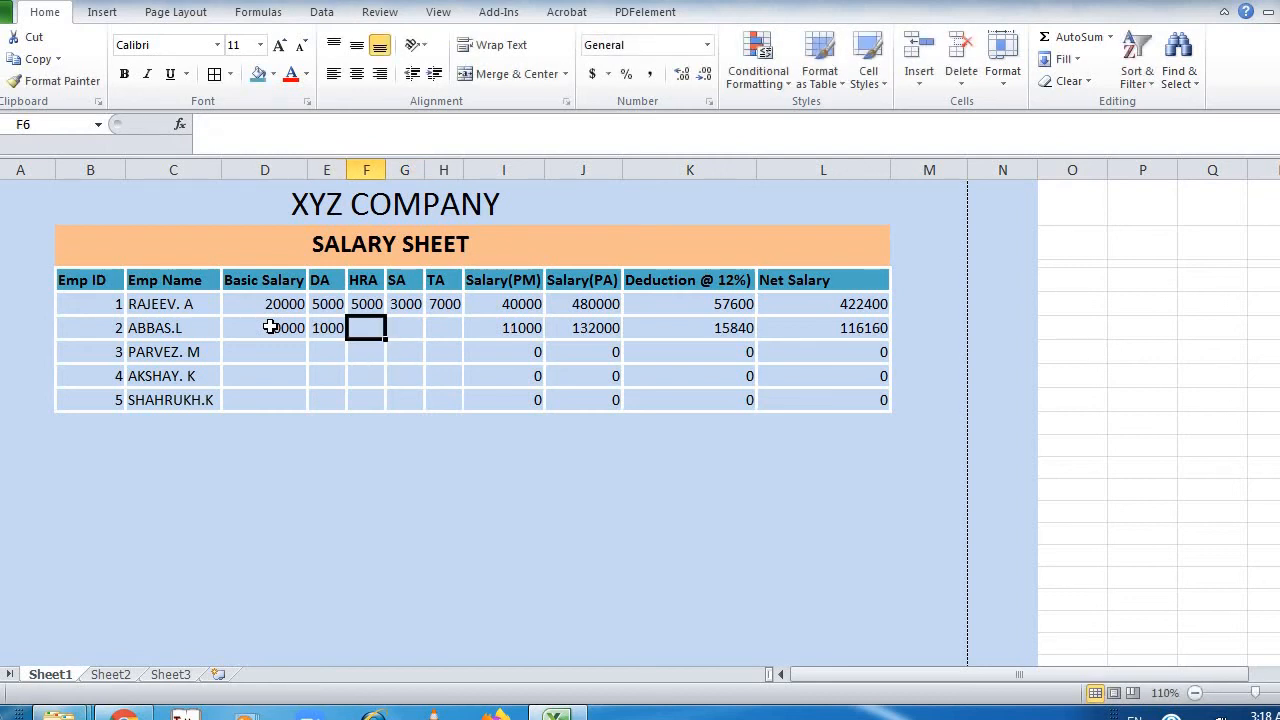
Enter an HRA of 1200, an SA of 6000 and a TA of 7000 for the second employee
type("1200")
key("Tab")
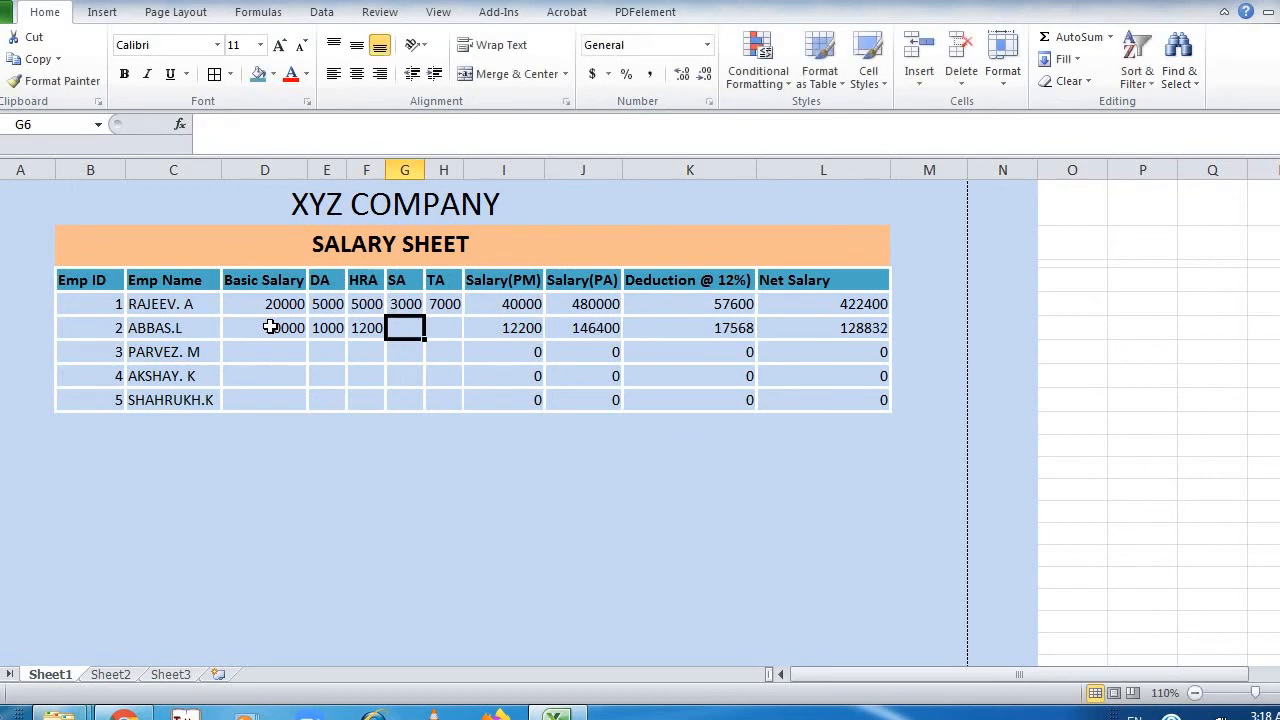
type("000")
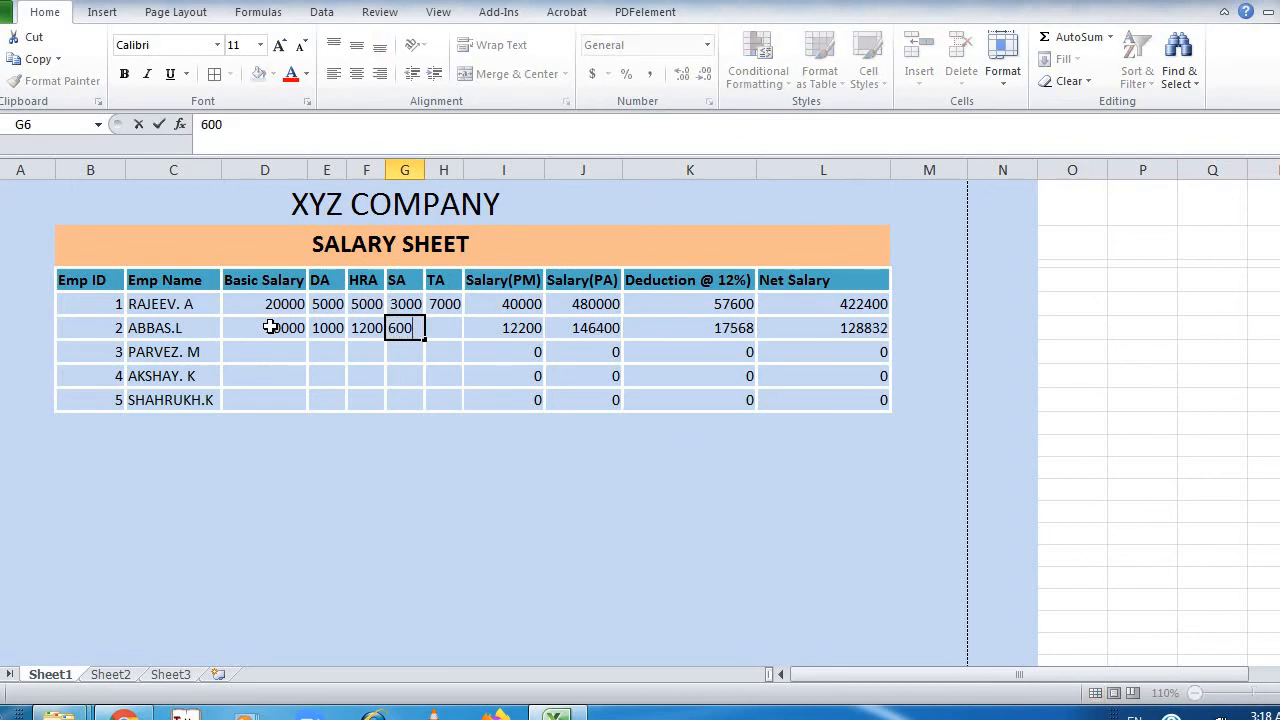
key("Tab")
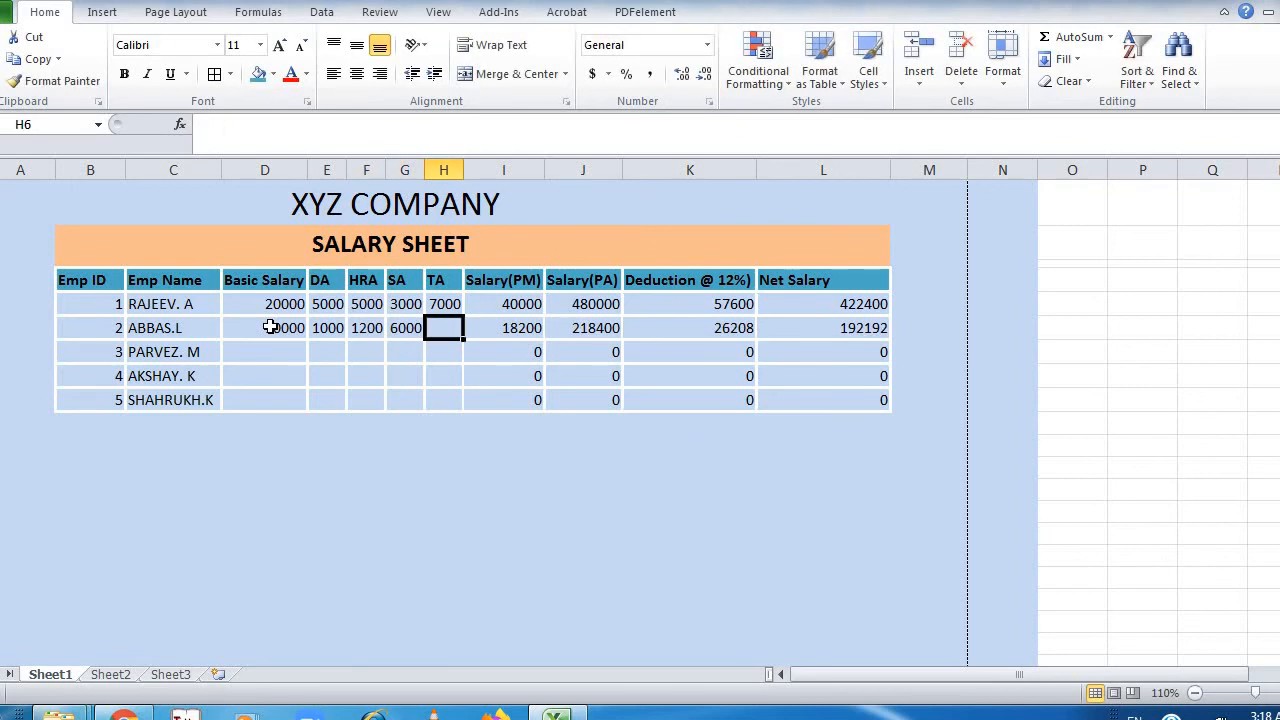
type("7000")
key("Return")
key("Up")
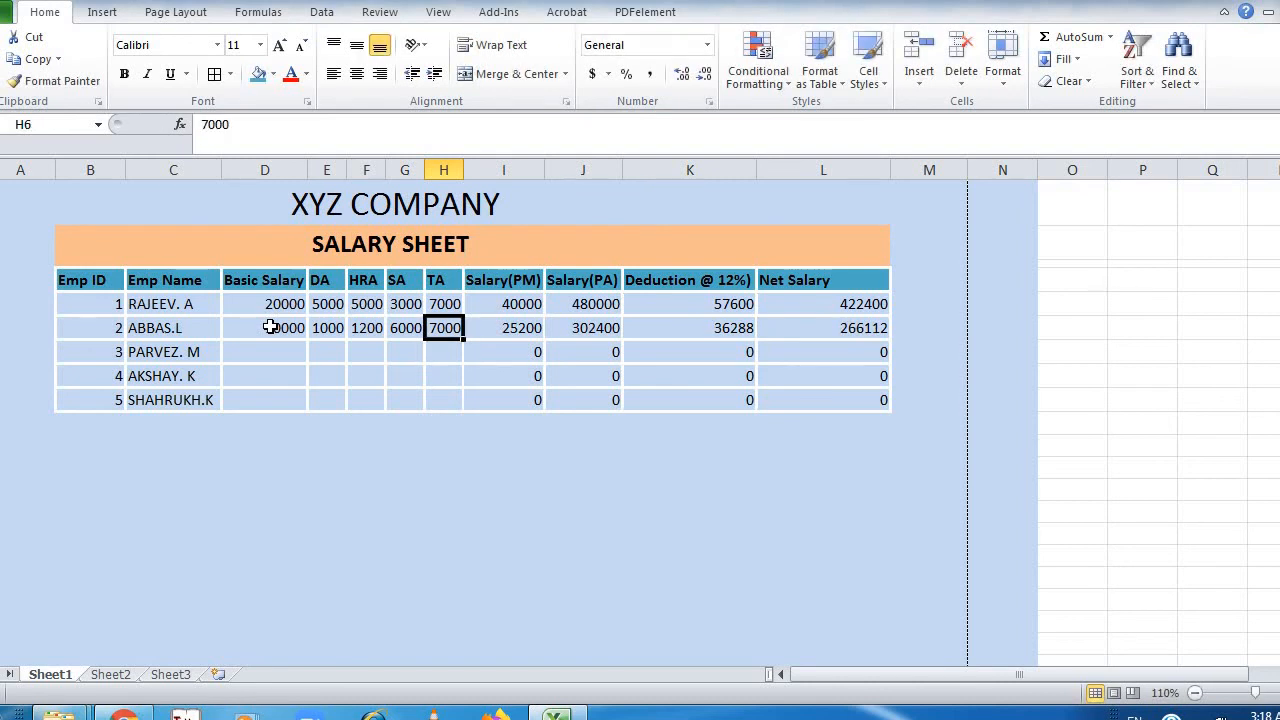
Enter Basic Salary values of 5000, 60000 and 10000 for the third, fourth and fifth employees
key("Down")
key("Left")
key("Left")
key("Left")
key("Left")
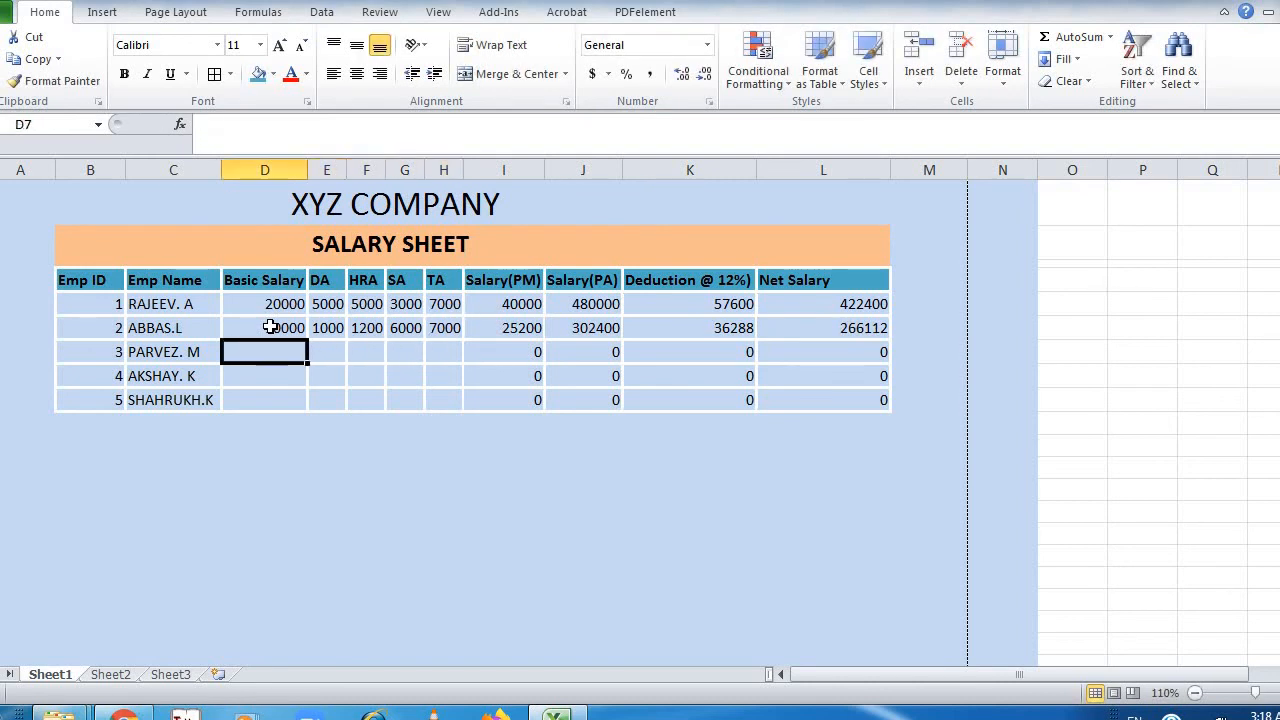
type("5000")
key("Return")
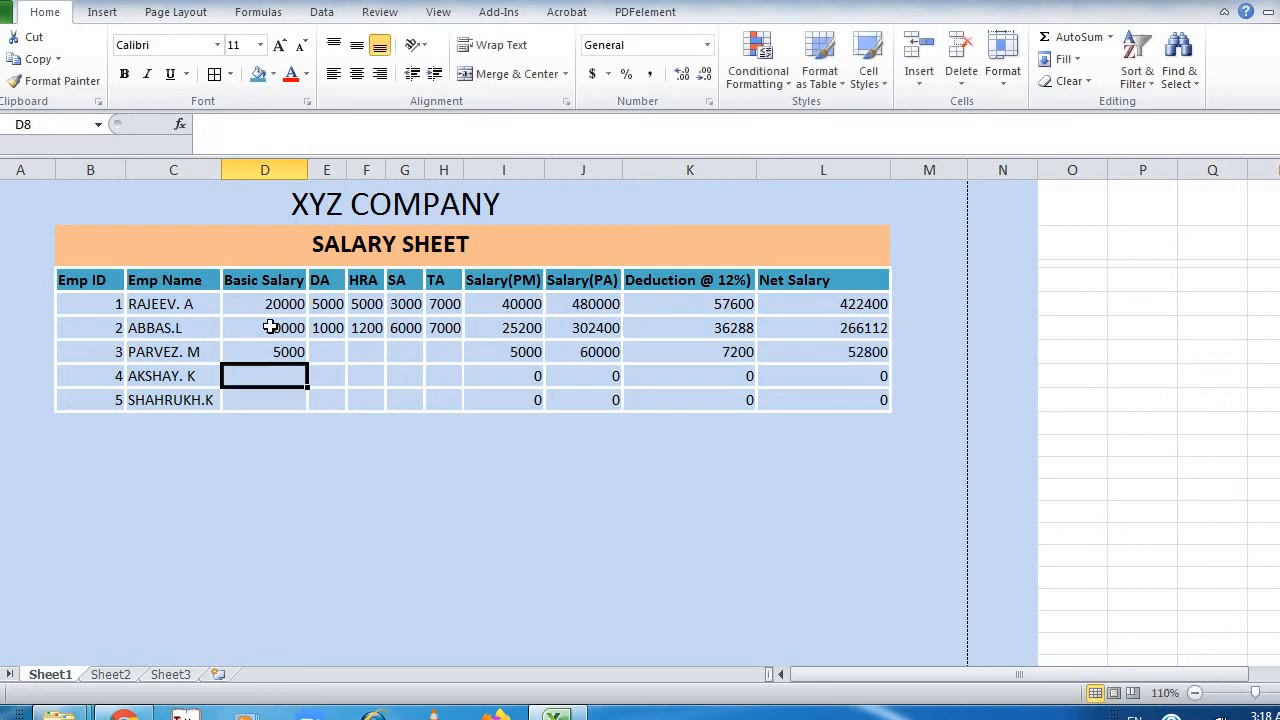
type("6000")
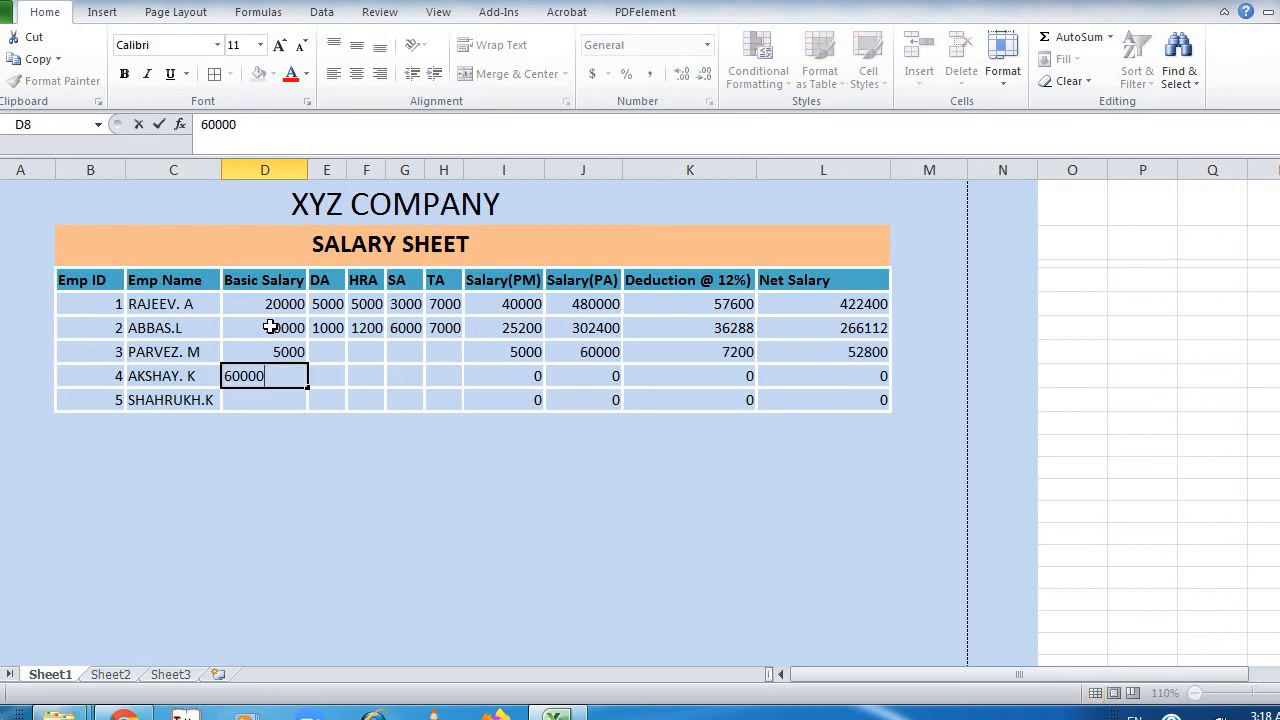
type("0")
key("Return")
type("1000")
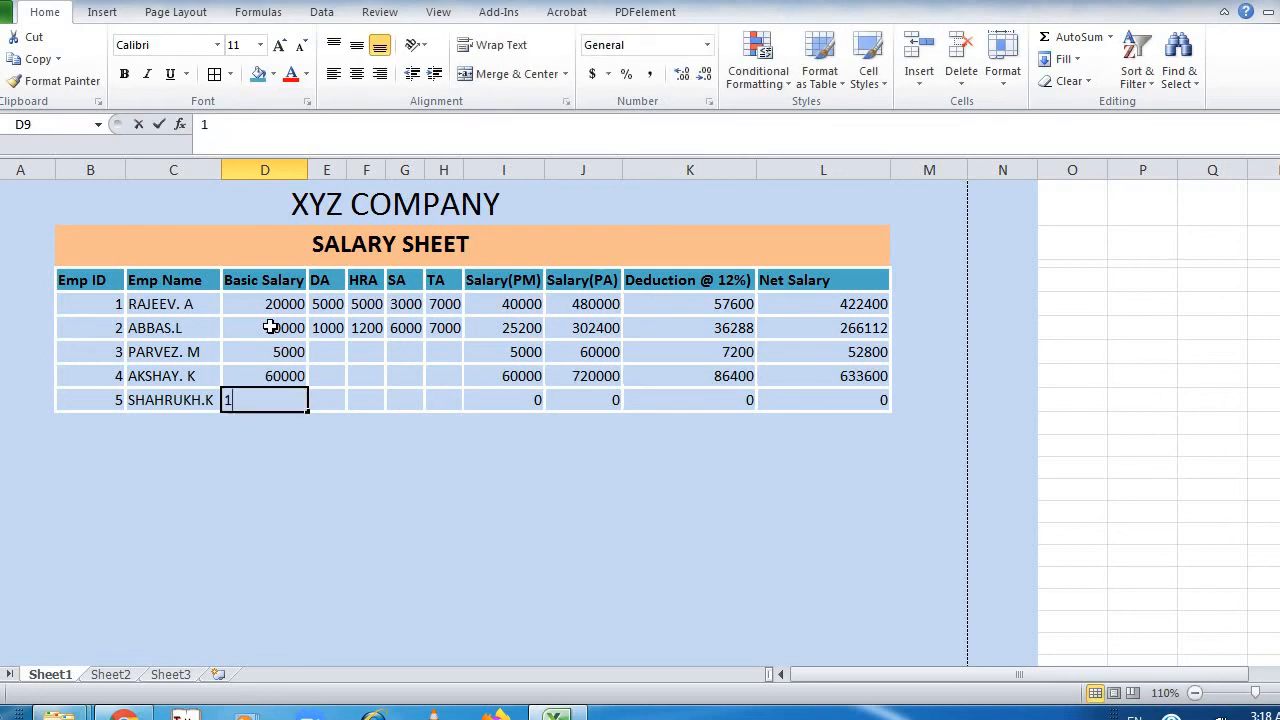
key("Tab")
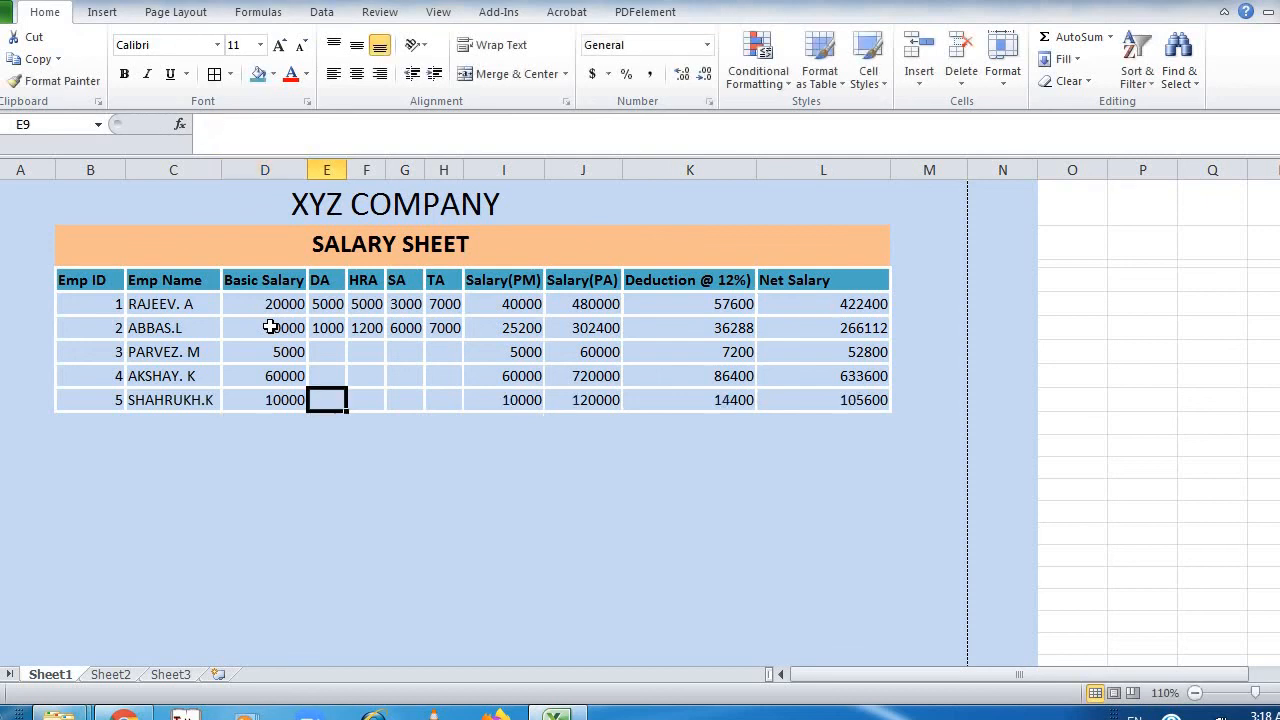
Enter 5000 each for the third employee's DA, HRA and SA, and 10000 for the TA
key("Up")
key("Up")
type("5000")
key("Tab")
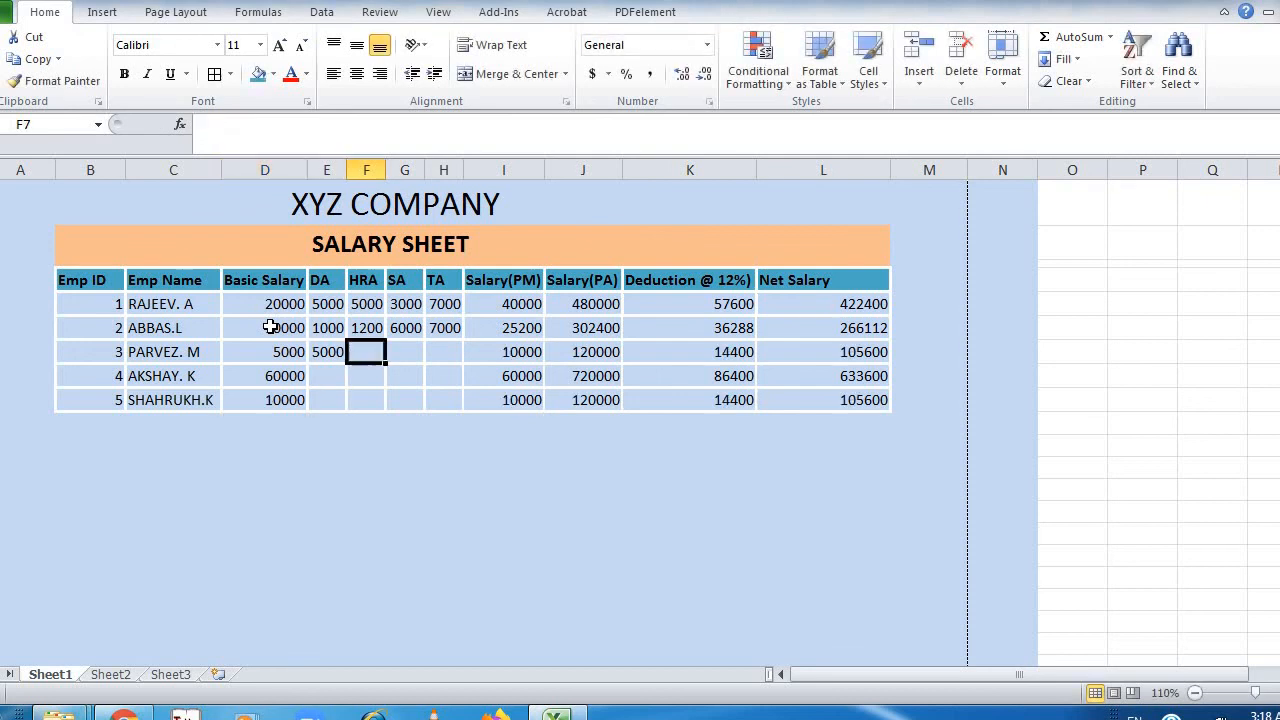
type("5000")
key("Tab")
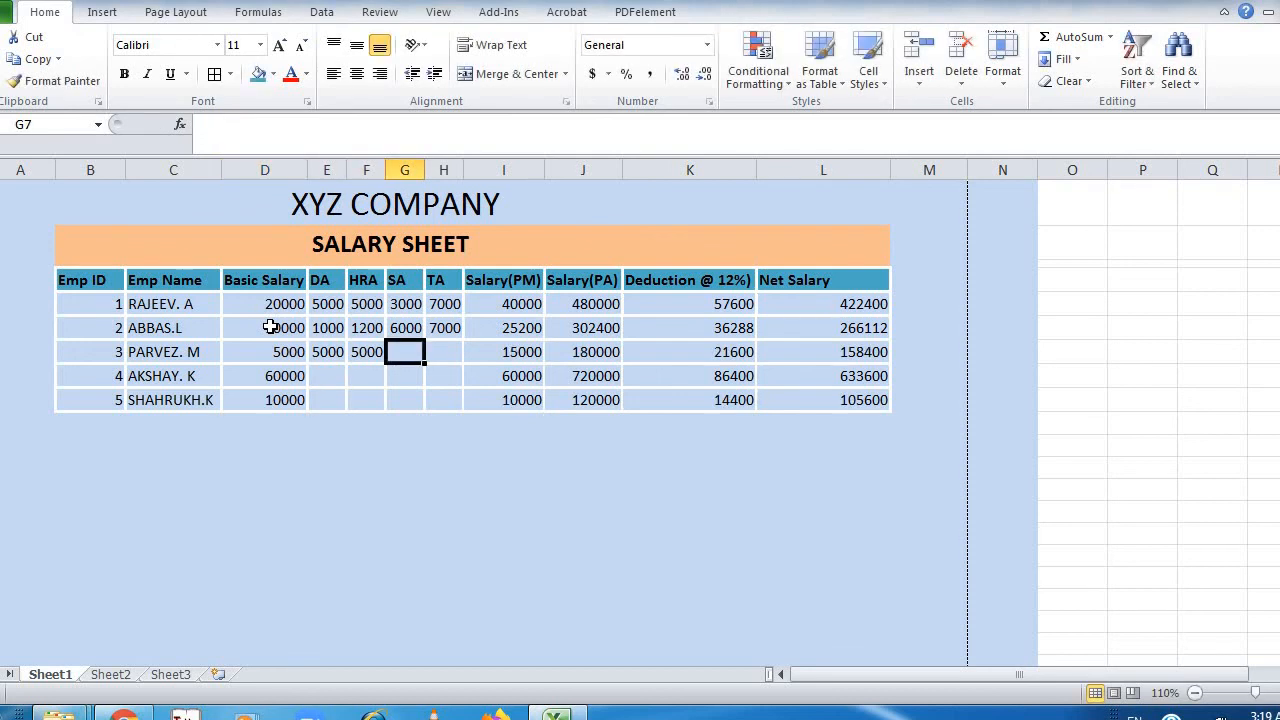
type("5000")
key("Tab")
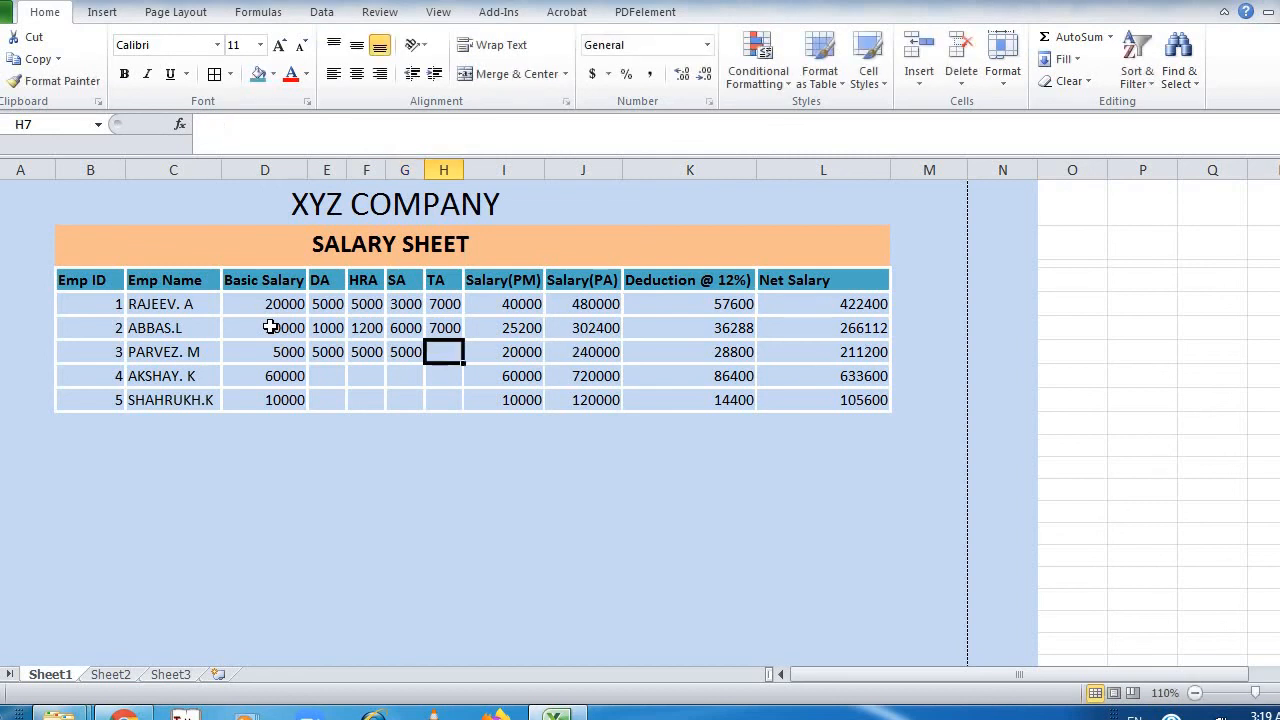
type("10000")
key("Return")
Enter the fourth employee's allowances: DA 1000, HRA 1000, SA 5000 and TA 1000
key("Left")
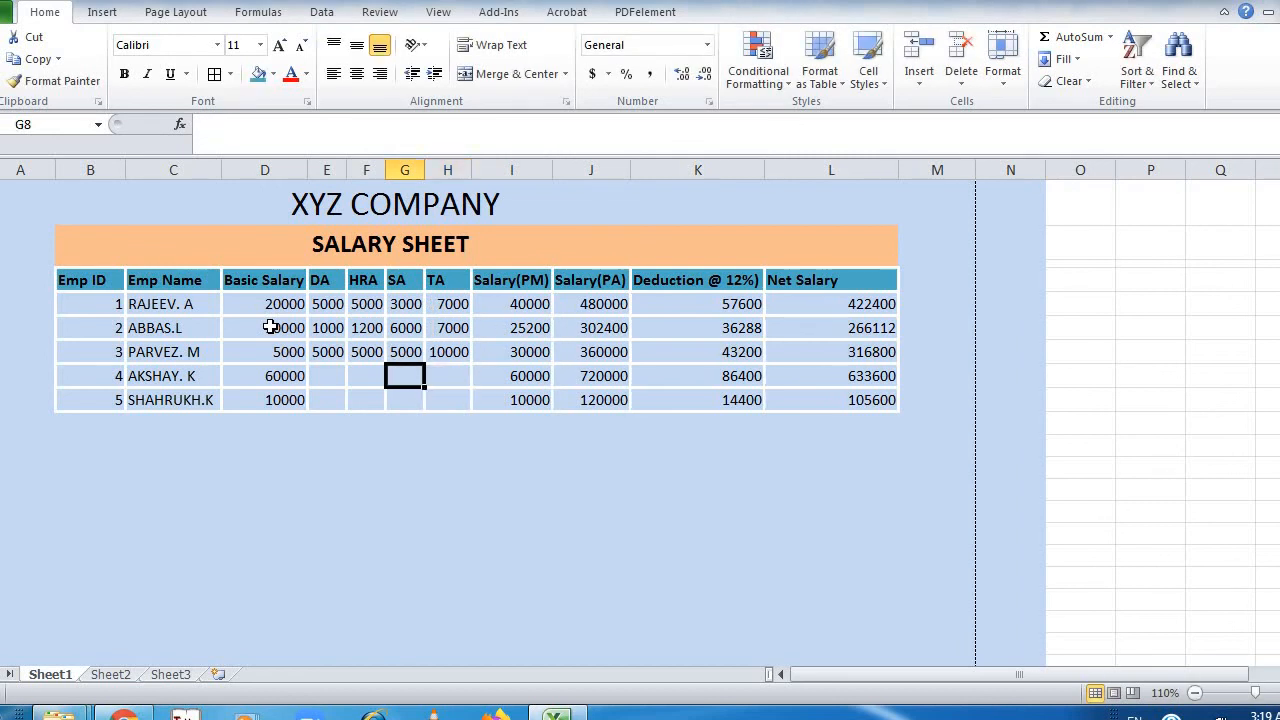
key("Left")
key("Left")
type("1000")
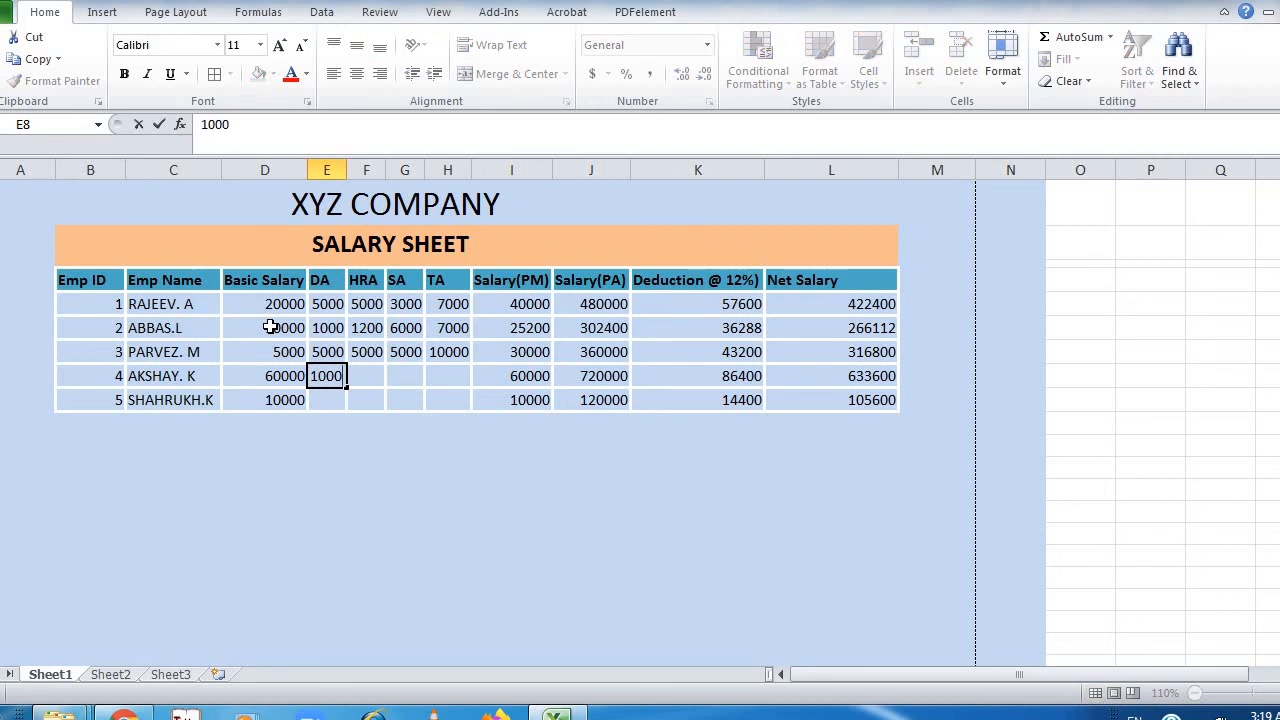
key("Tab")
type("1000")
key("Tab")
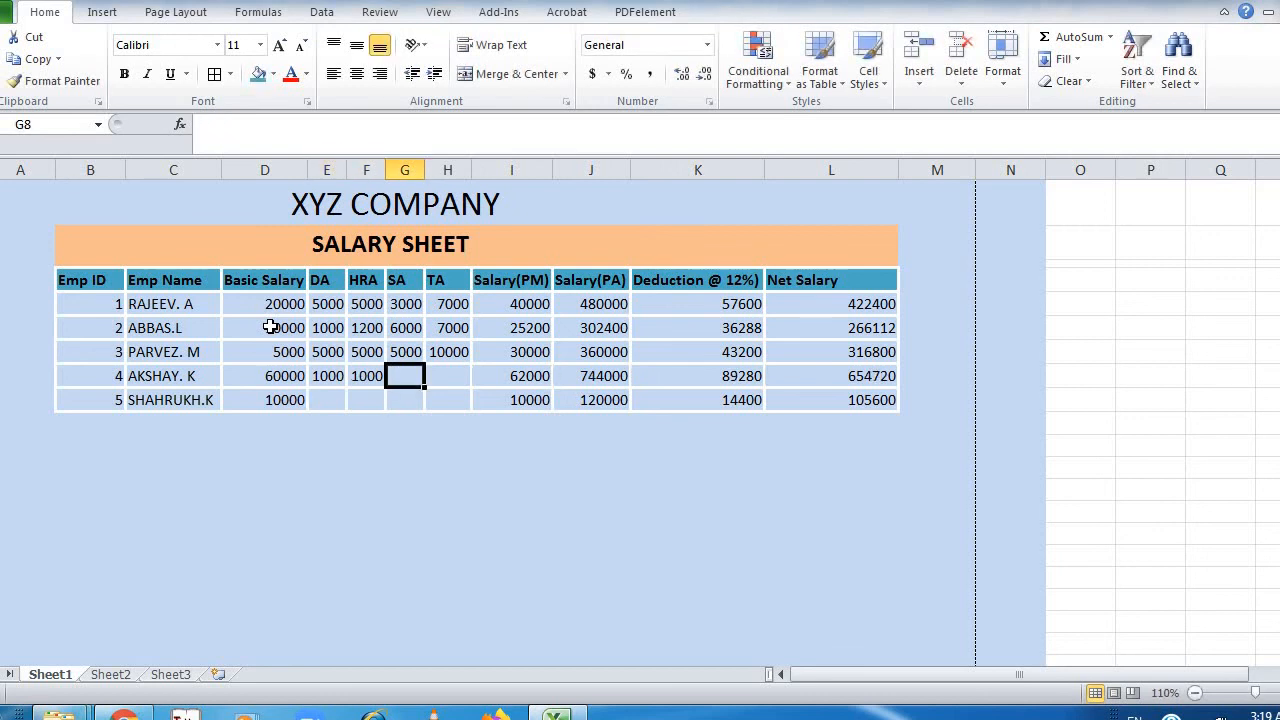
type("5000")
key("Tab")
type("1000")
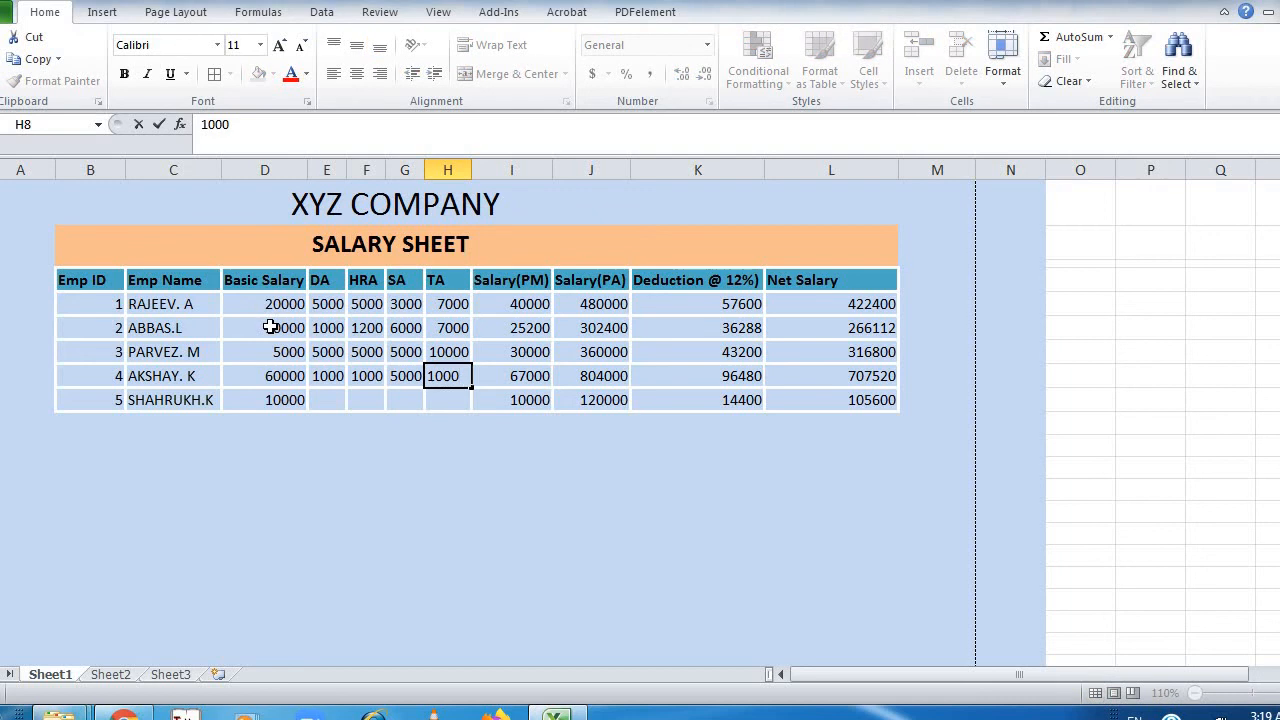
key("Return")
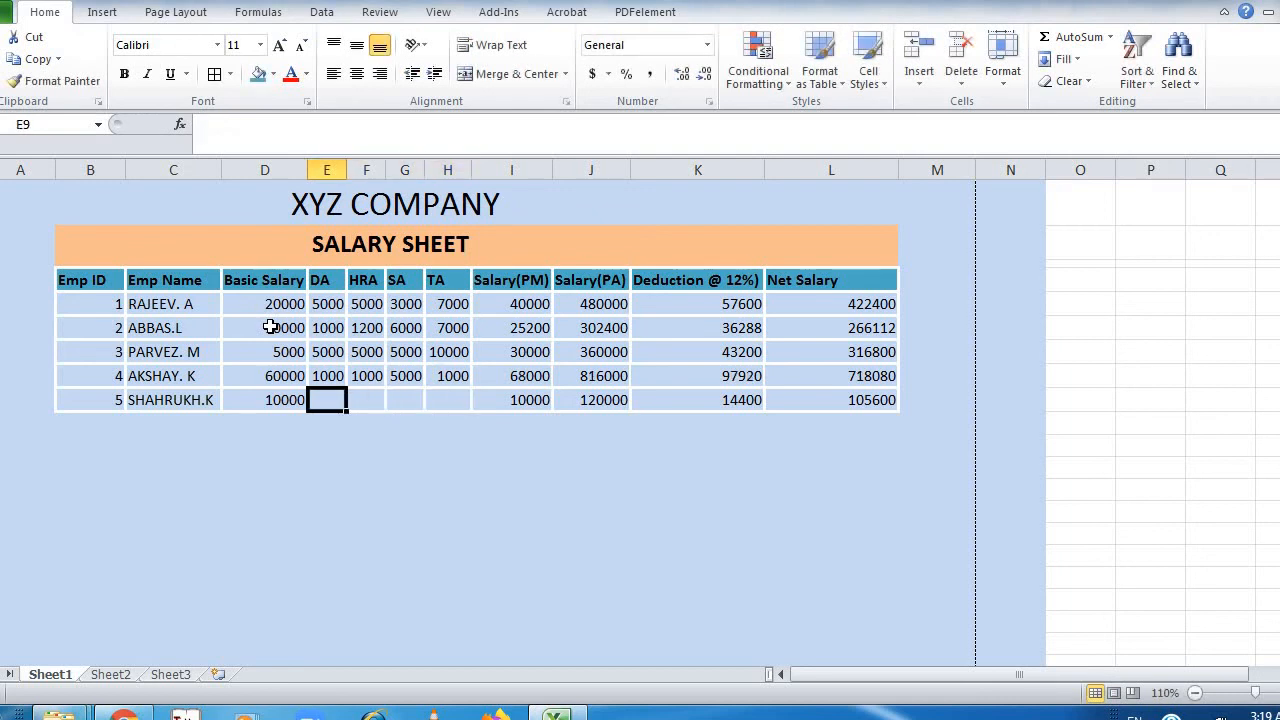
Enter the fifth employee's allowances: DA 10000, HRA 1000, SA 10000 and TA 1000
type("10000")
key("Tab")
type("1000")
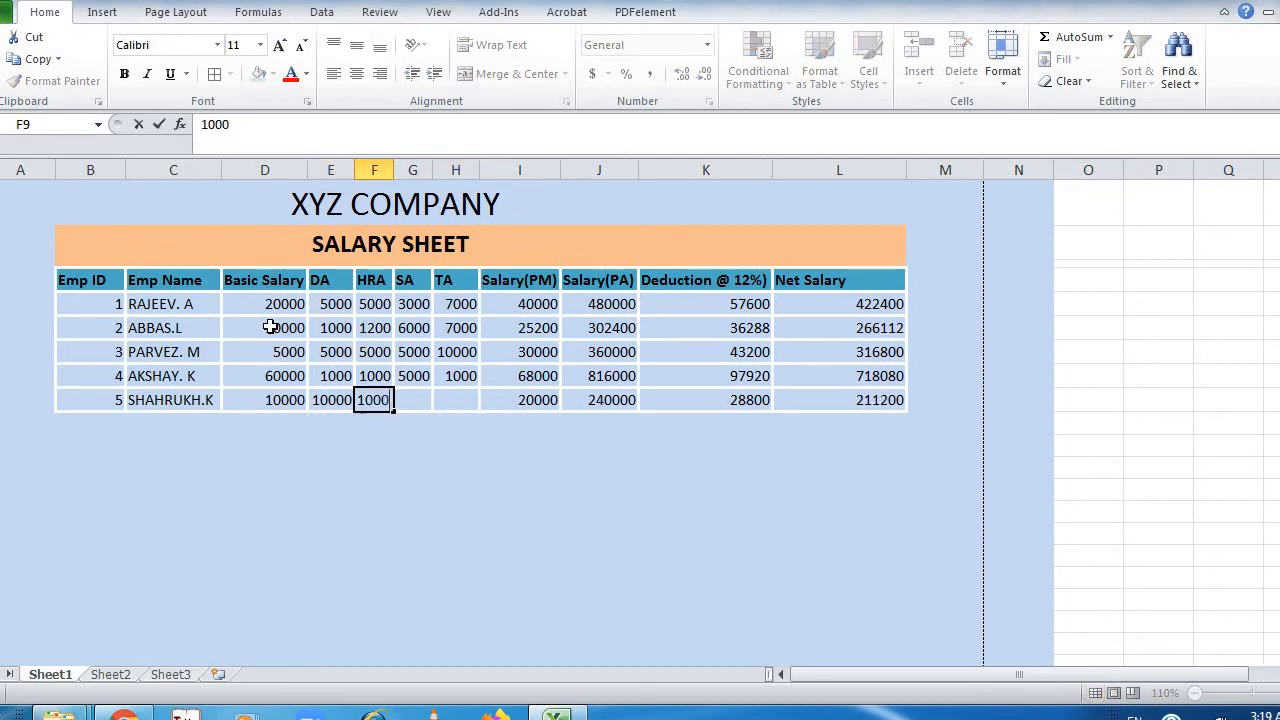
key("Tab")
type("10000")
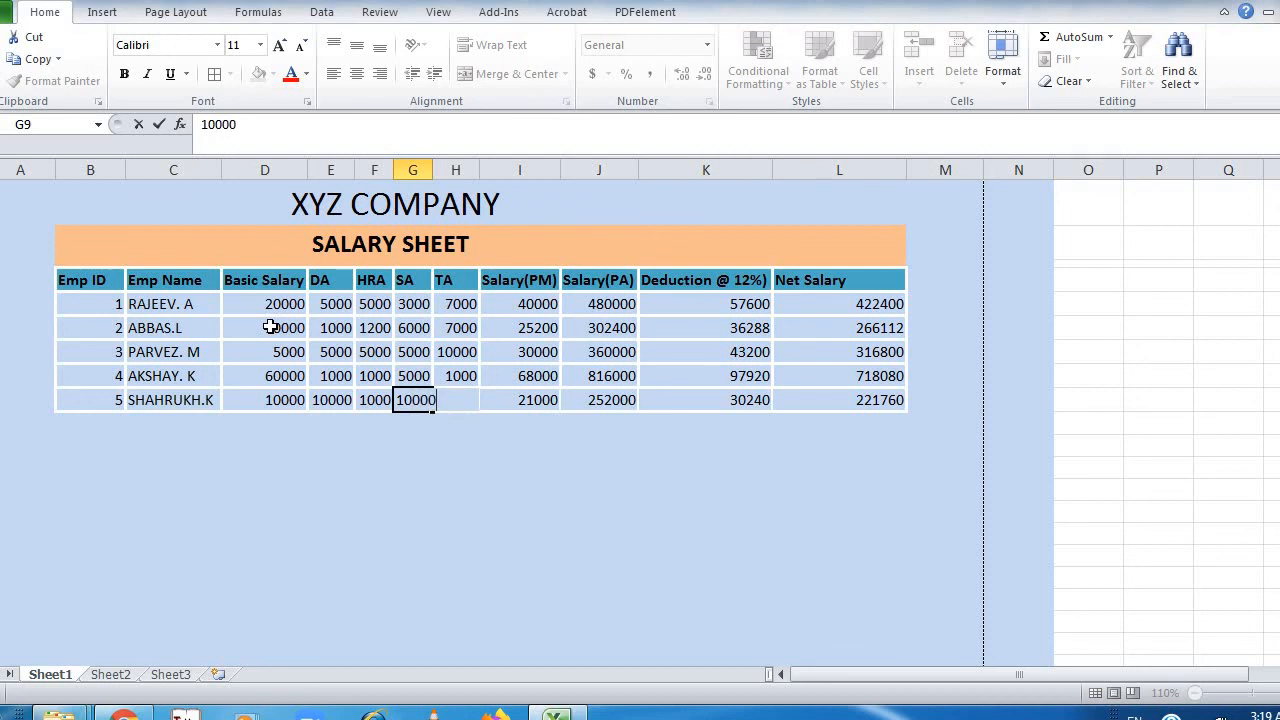
key("Tab")
key("shift+Tab")
key("shift+Tab")
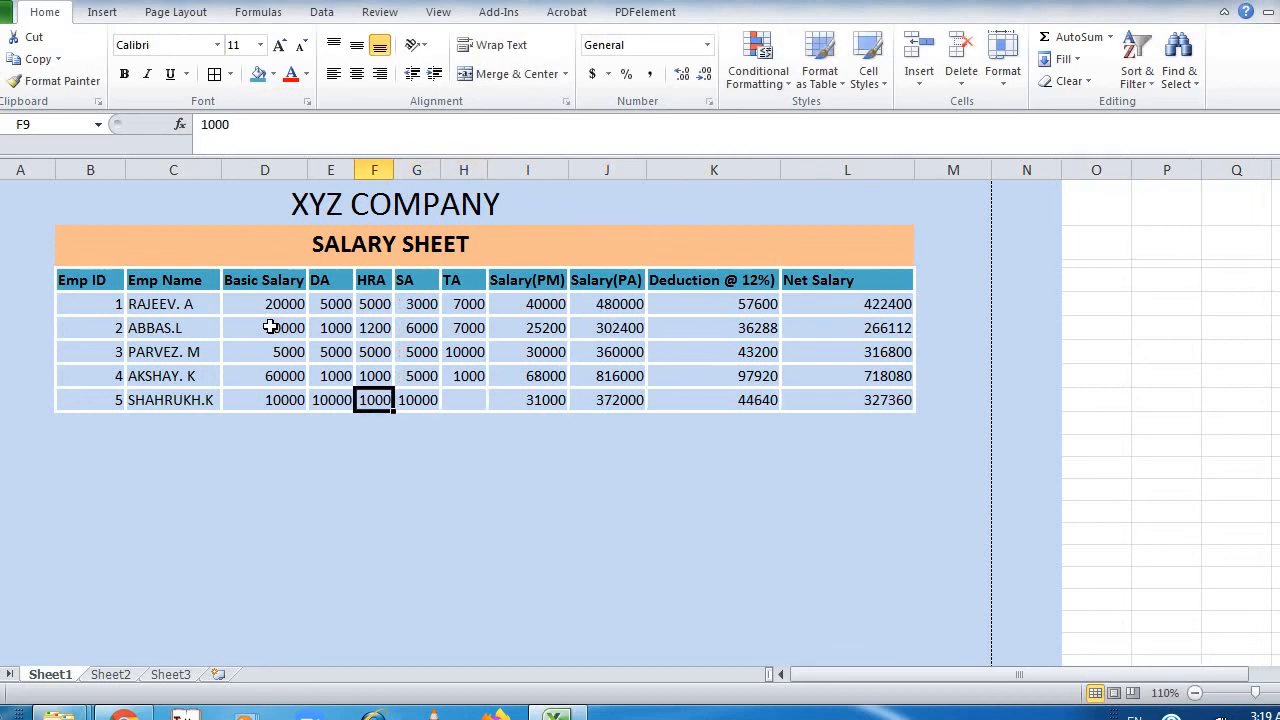
key("Tab")
key("Tab")
type("1000")
key("Tab")
Review the calculated Salary(PM), Salary(PA), Deduction and Net Salary cells, moving from the fifth employee up to the first
key("Tab")
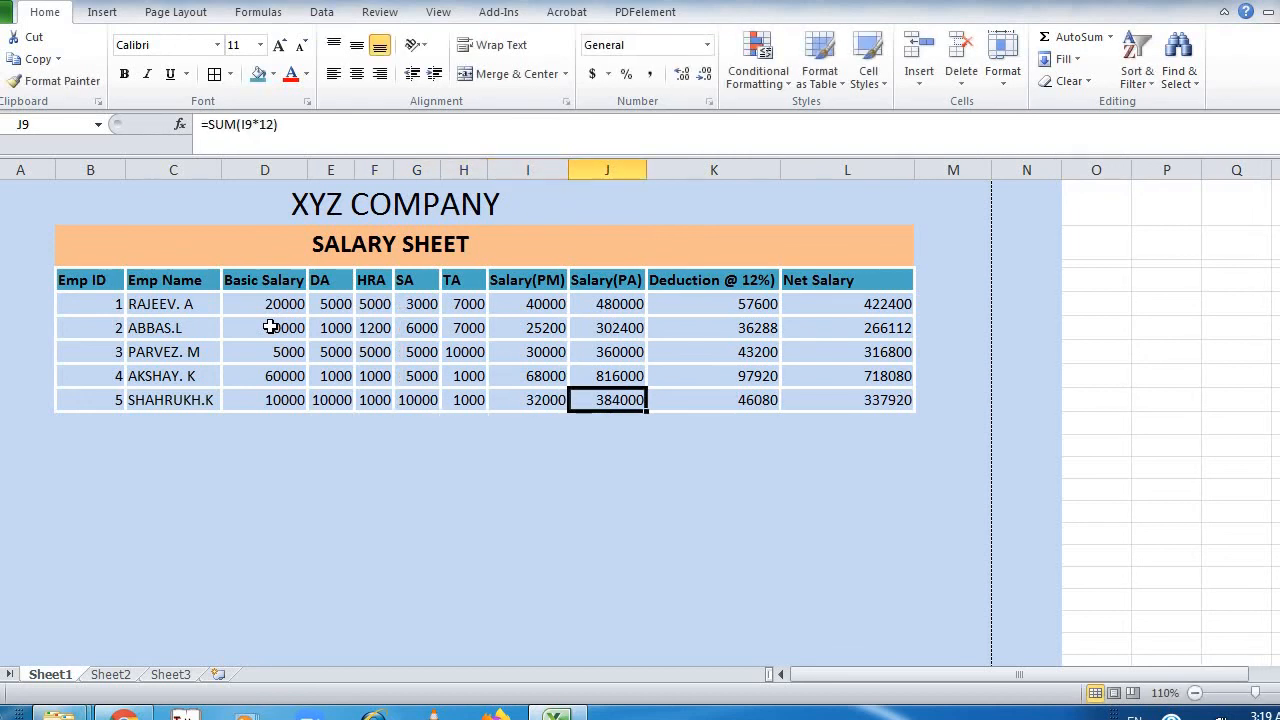
key("Tab")
key("Tab")
key("Tab")
key("Up")
key("Up")
key("Left")
key("Left")
key("Left")
key("Left")
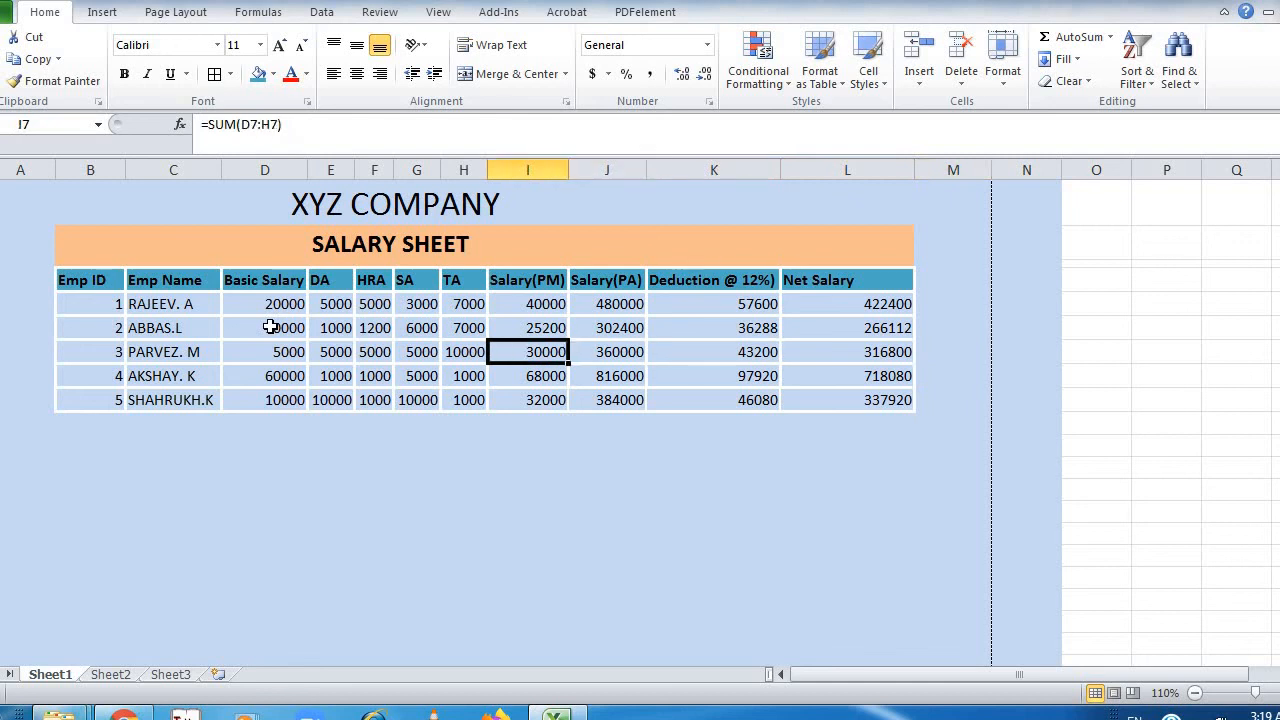
key("Up")
key("Up")
key("Right")
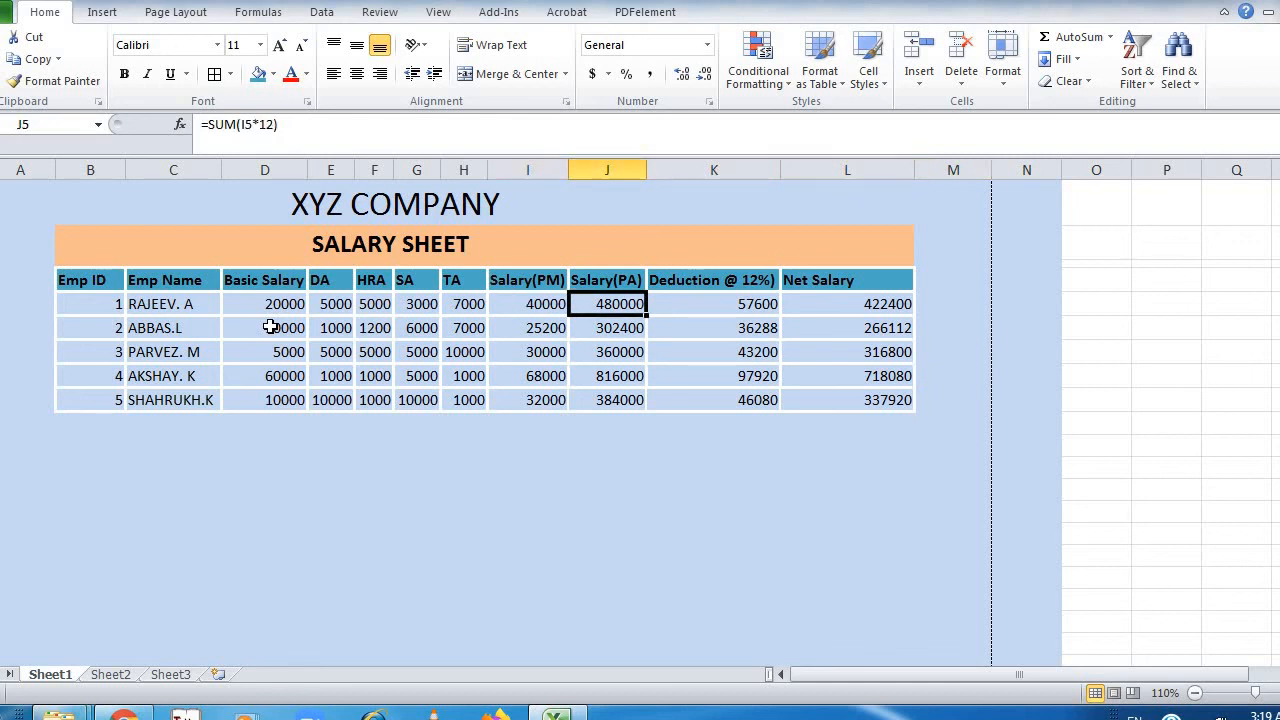